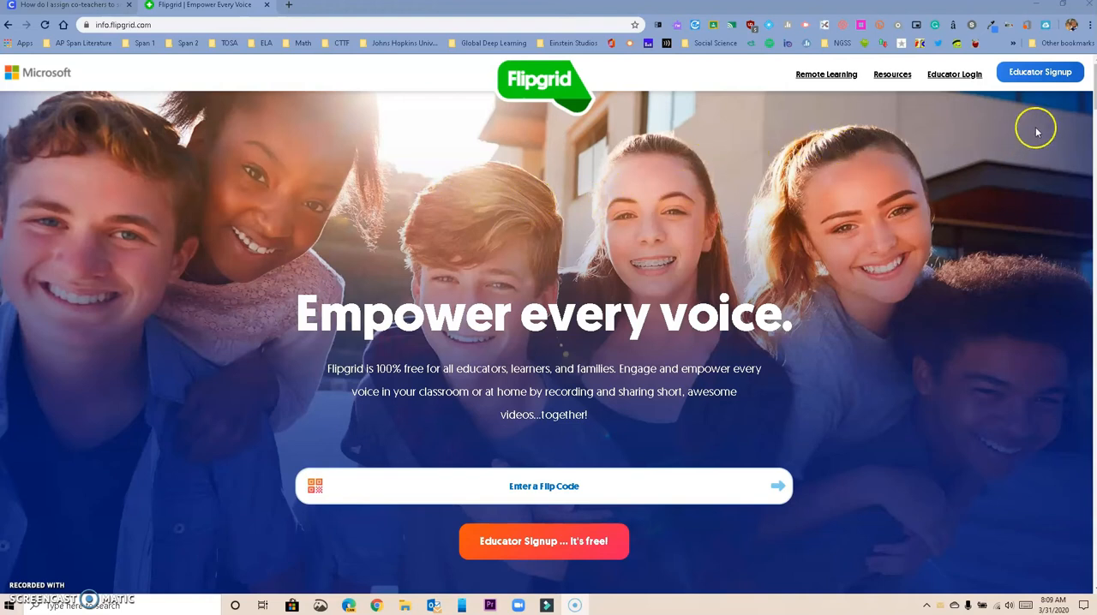
Sign up as an educator with Microsoft, using the school account that is connected to Windows
left_click(1039, 73)
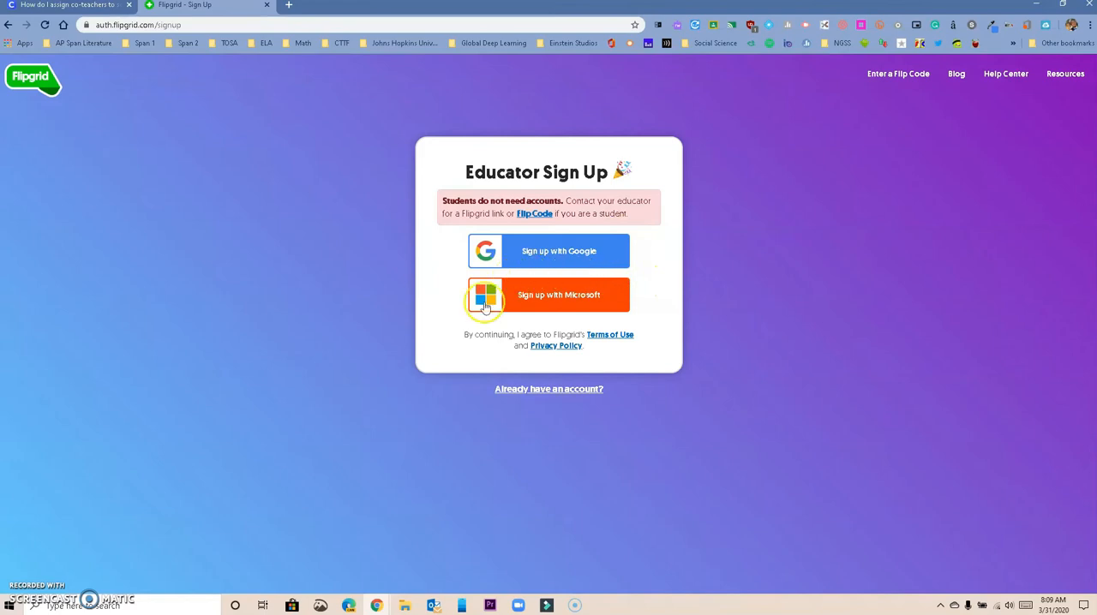
left_click(567, 297)
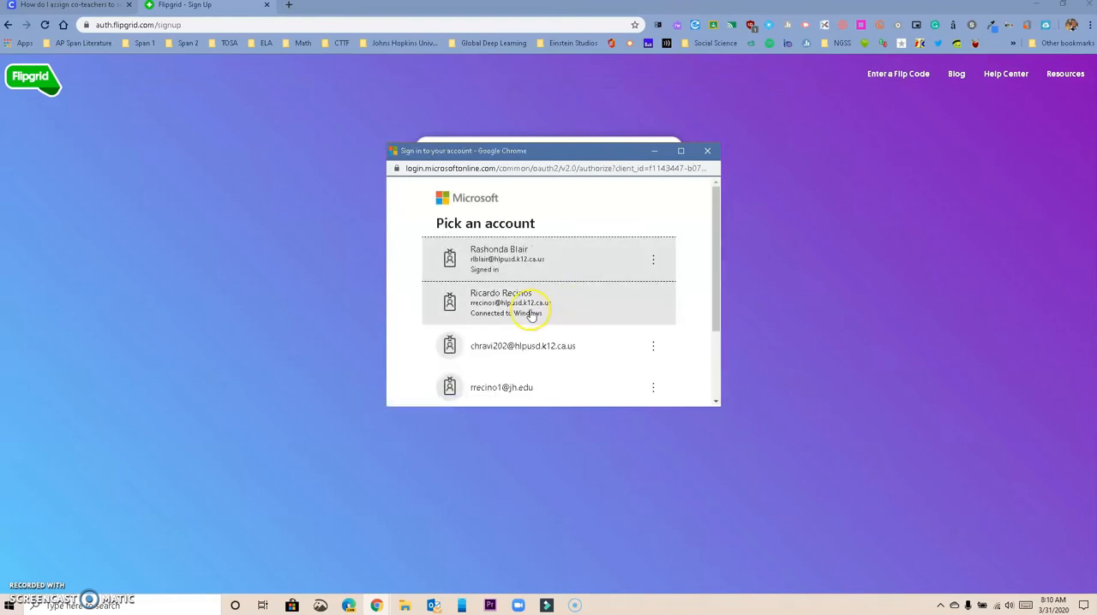
left_click(532, 313)
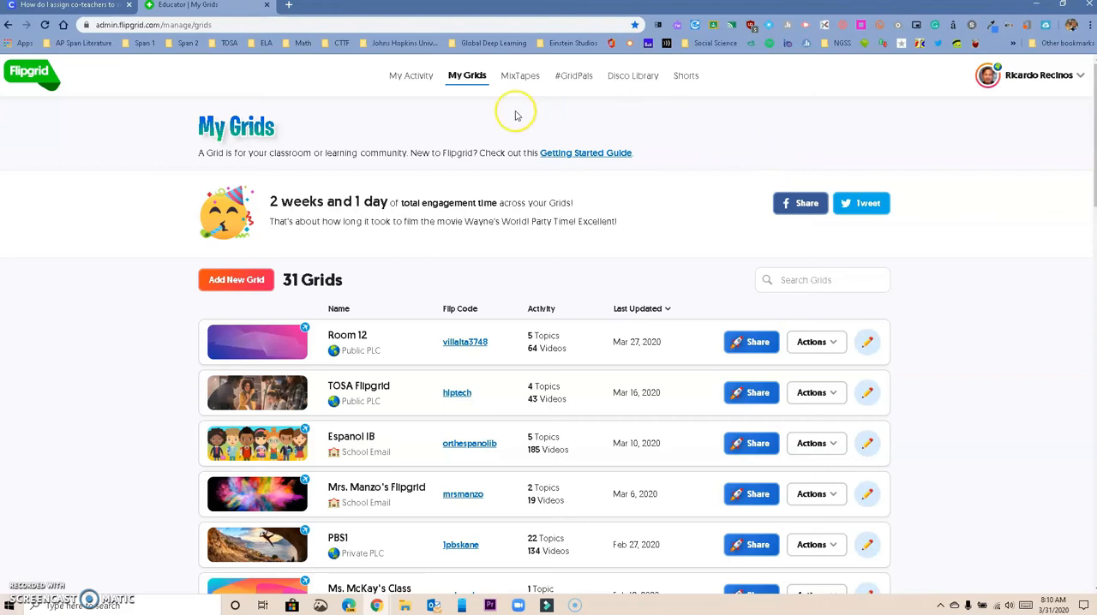
Start a new grid and name it with "Spanish 2", the teacher's title and surname, and "Period 4"
left_click(239, 283)
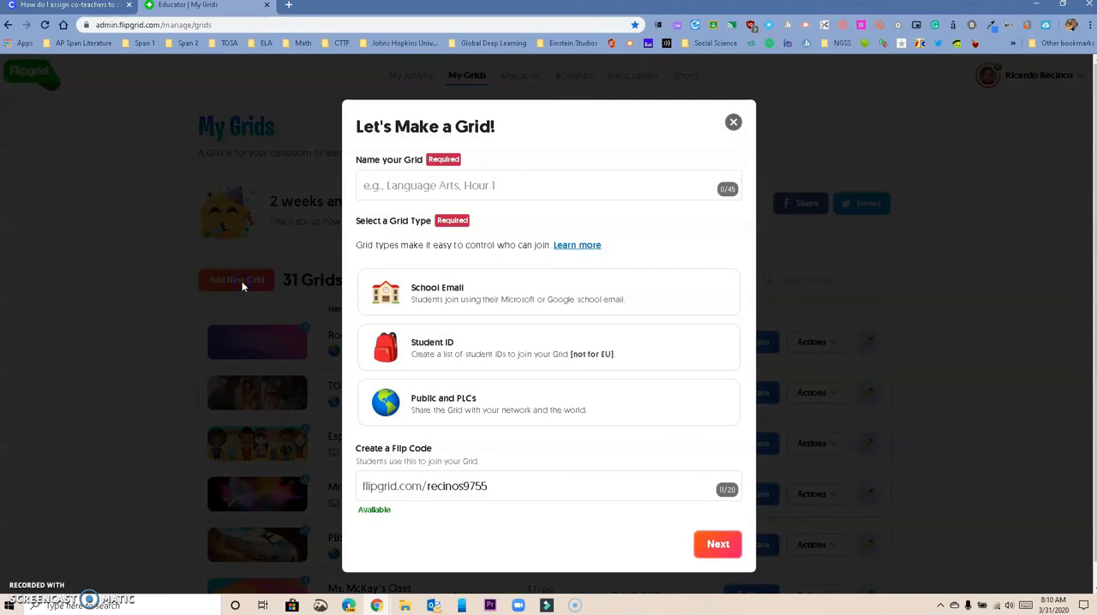
left_click(403, 188)
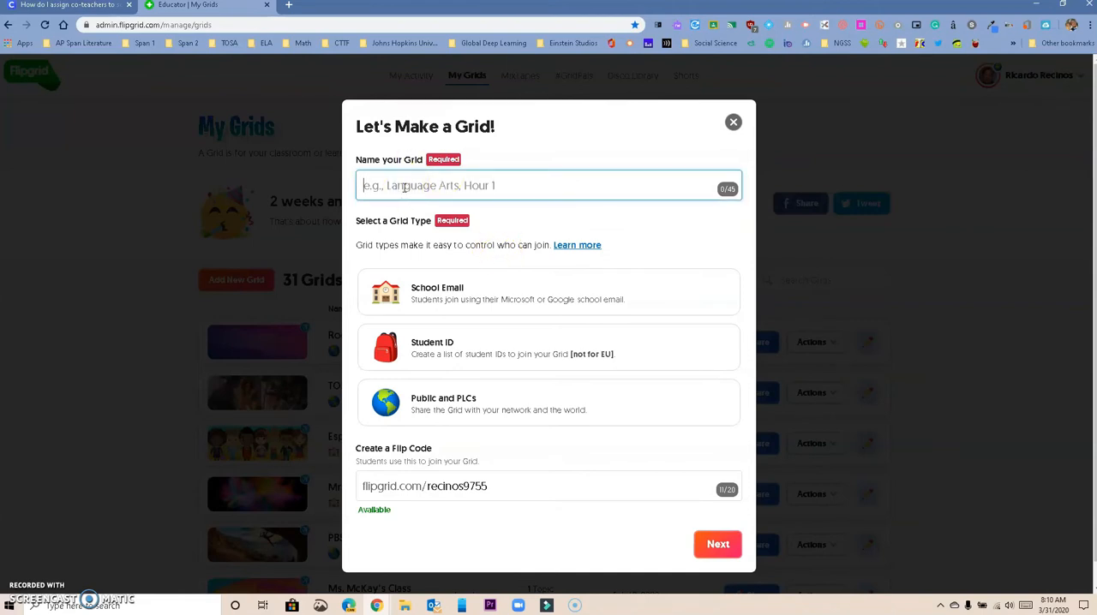
type("S")
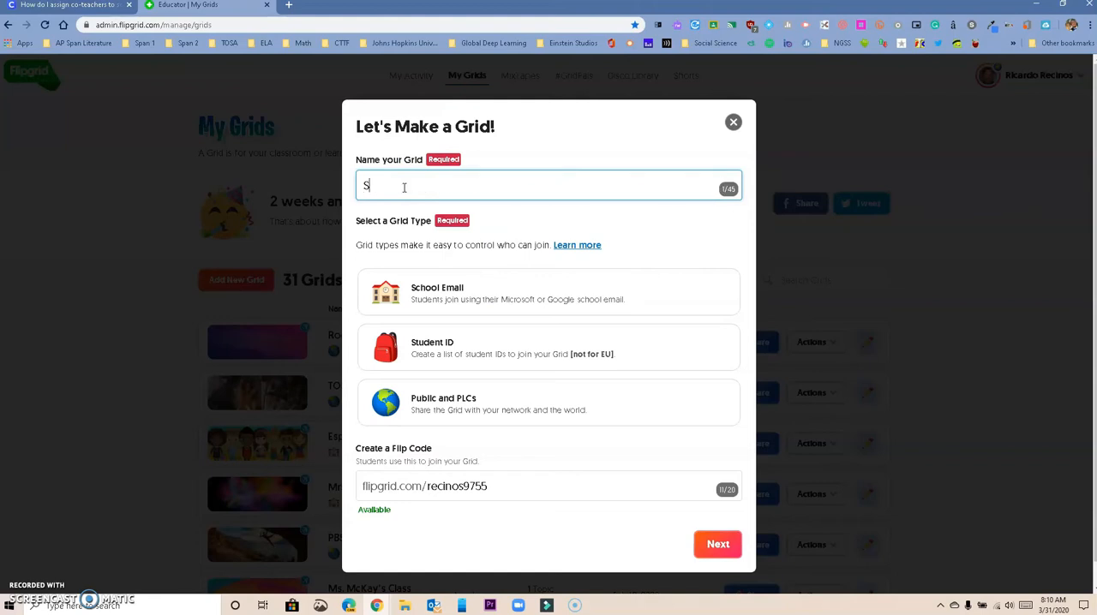
type("panish 2 ")
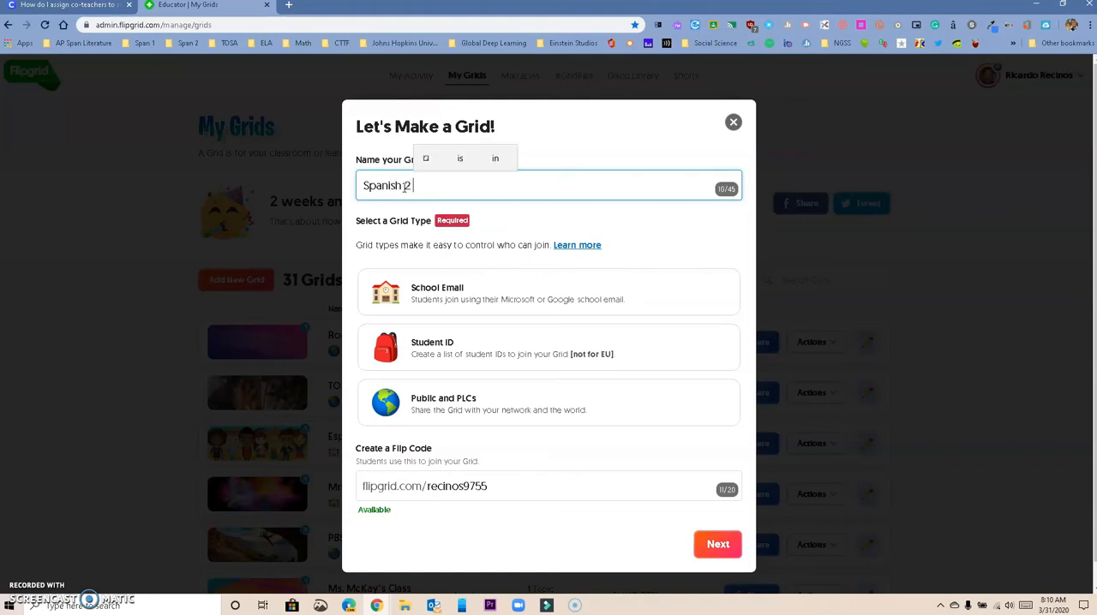
type("Mr. R")
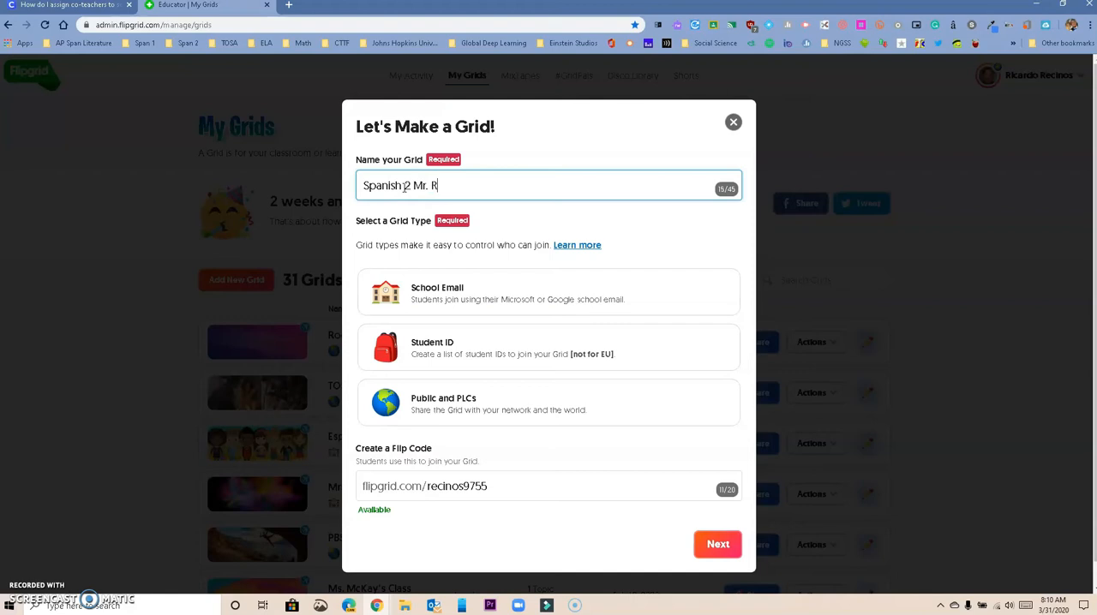
type("ecinos Period 4")
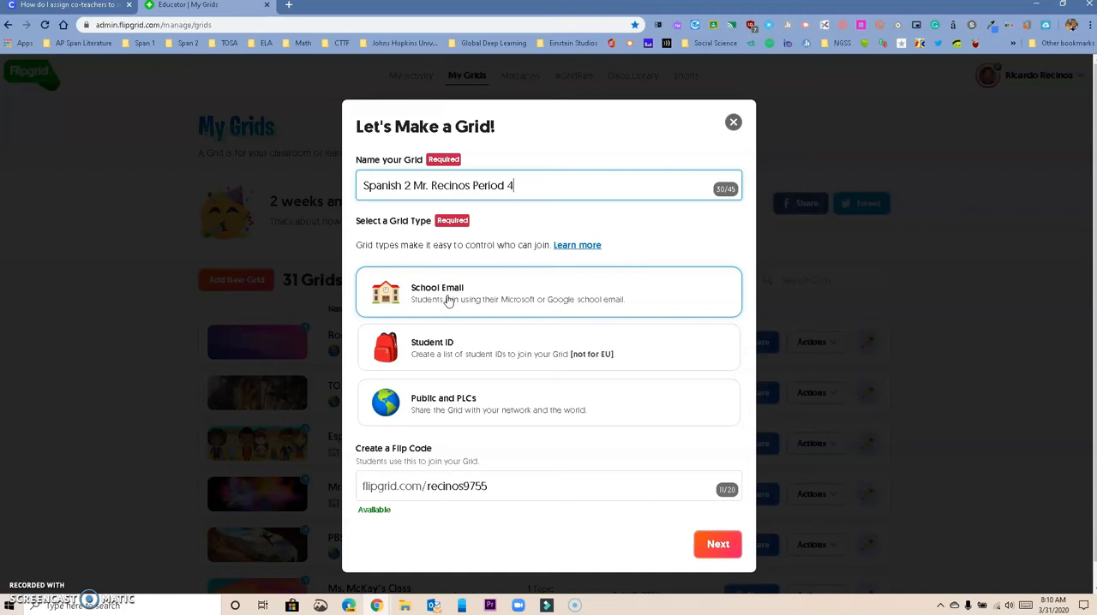
left_click(442, 343)
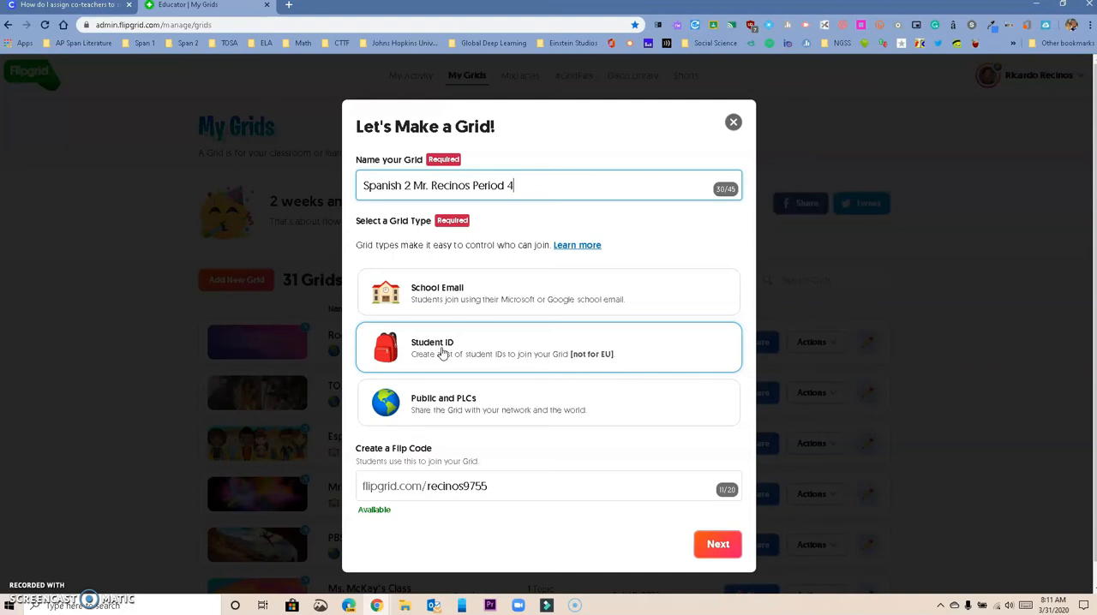
left_click(451, 408)
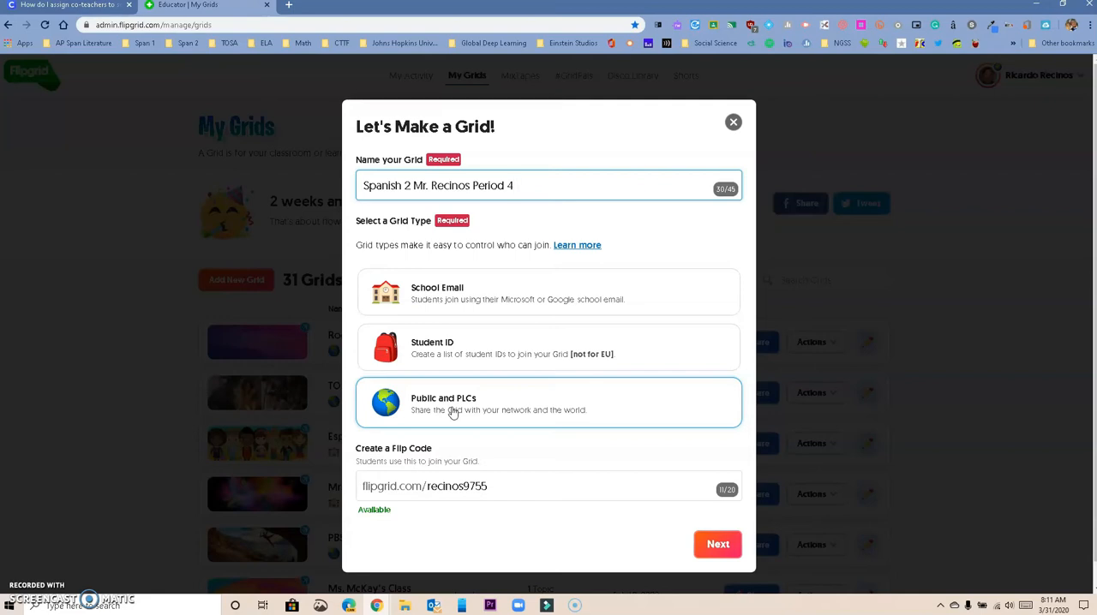
left_click(480, 287)
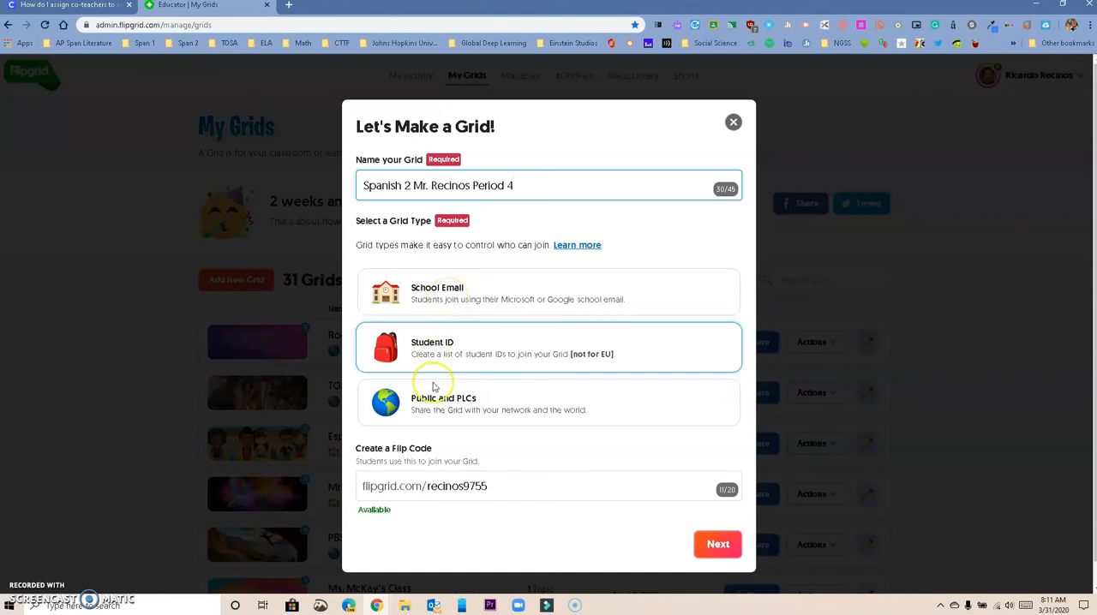
Replace the digits at the end of the grid's Flip Code with 995
left_click(490, 487)
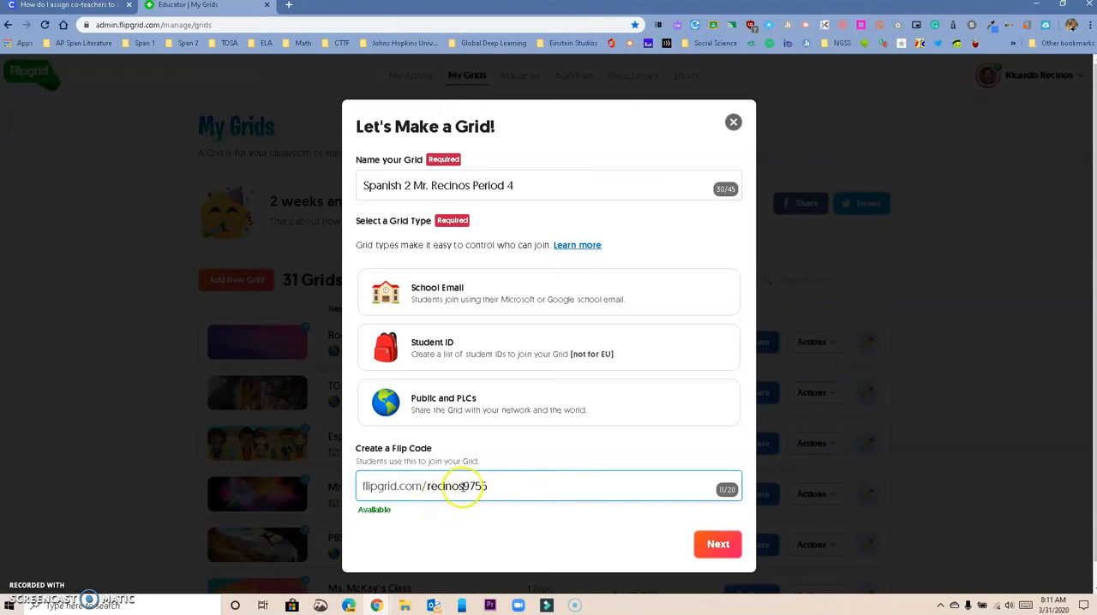
left_click_drag(463, 487, 550, 493)
key("BackSpace")
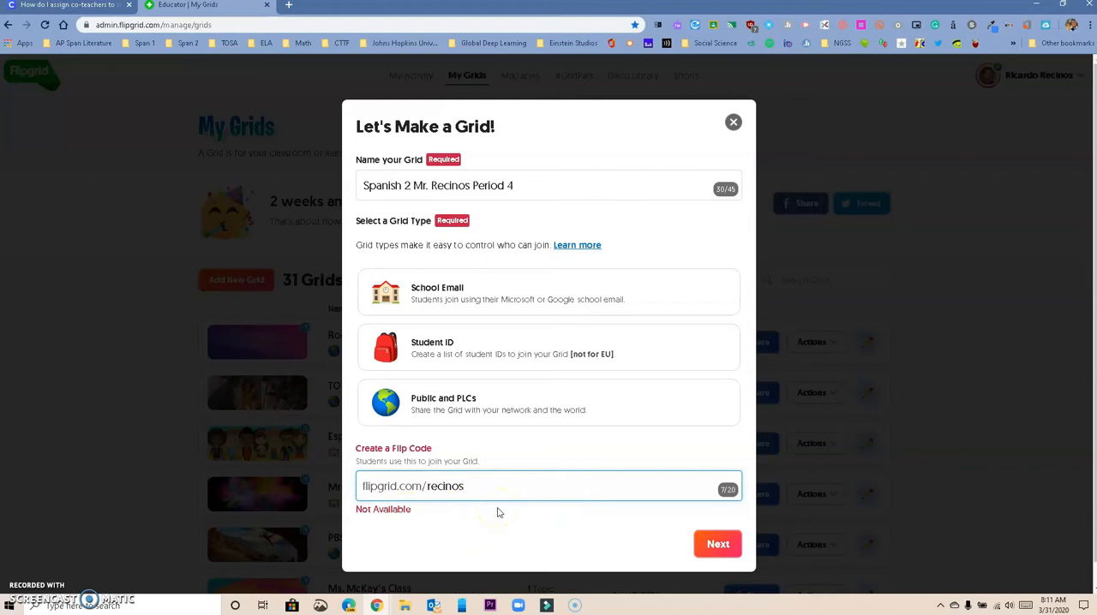
type("995")
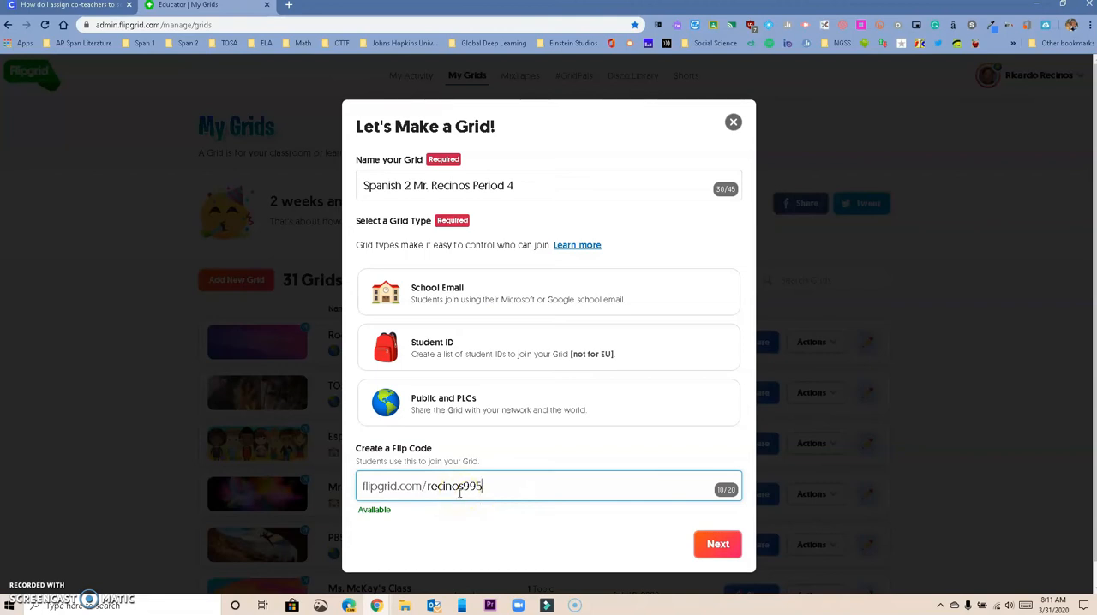
Choose School Email as the grid type and add hlpnet.net as an additional email domain
left_click(480, 295)
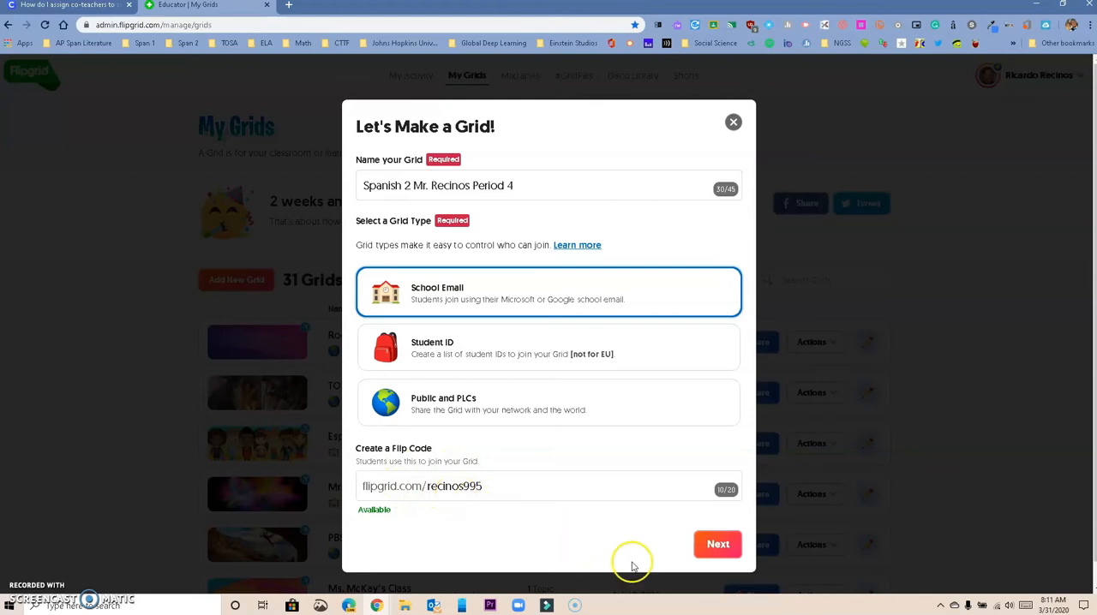
left_click(716, 545)
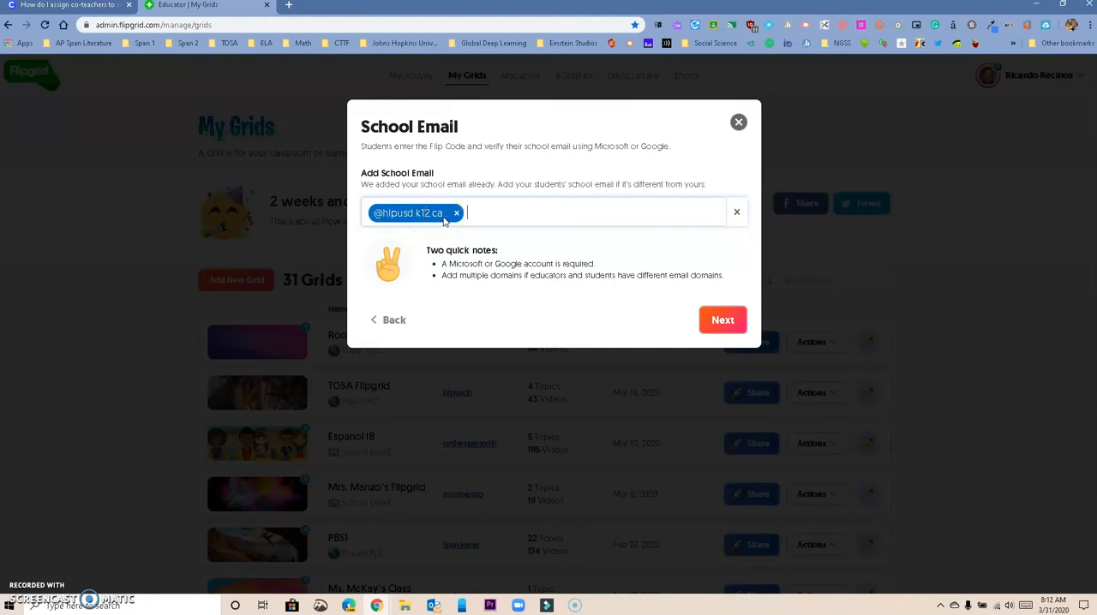
type("lpnet.net")
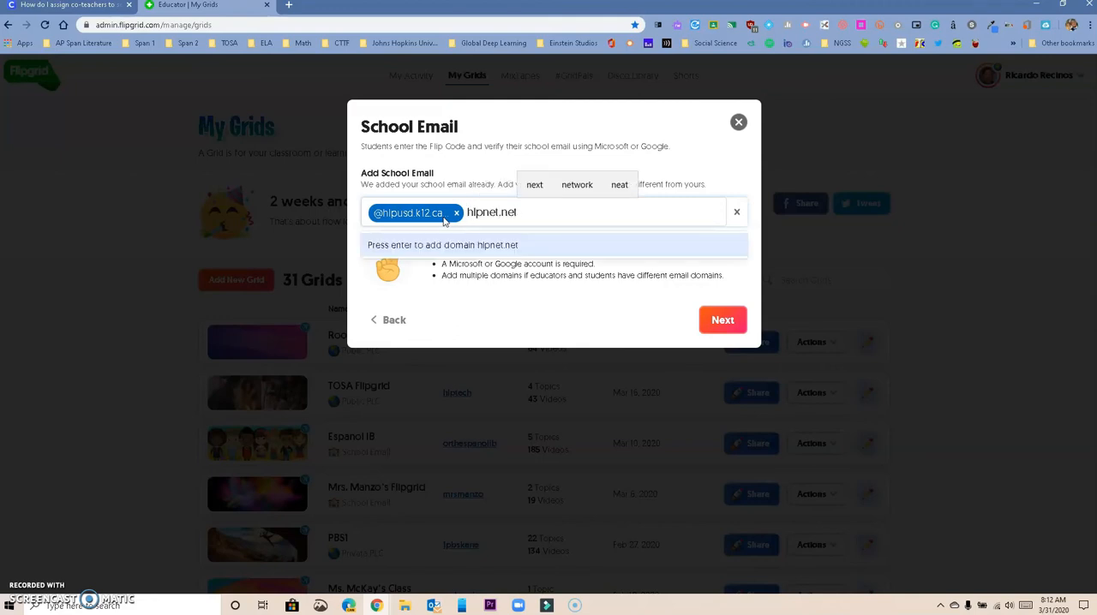
left_click(543, 255)
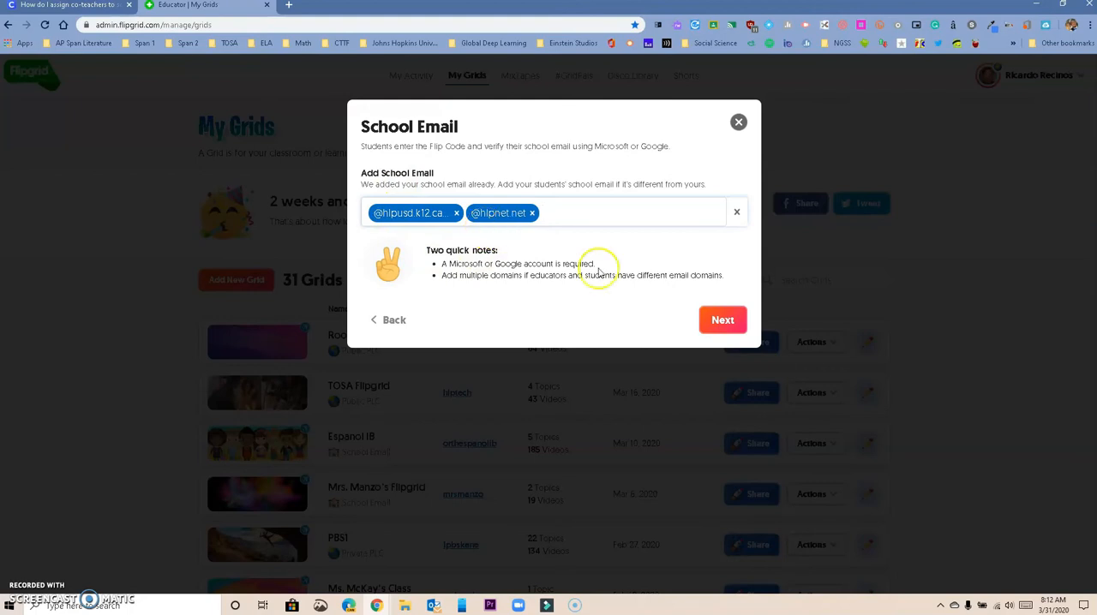
left_click(724, 321)
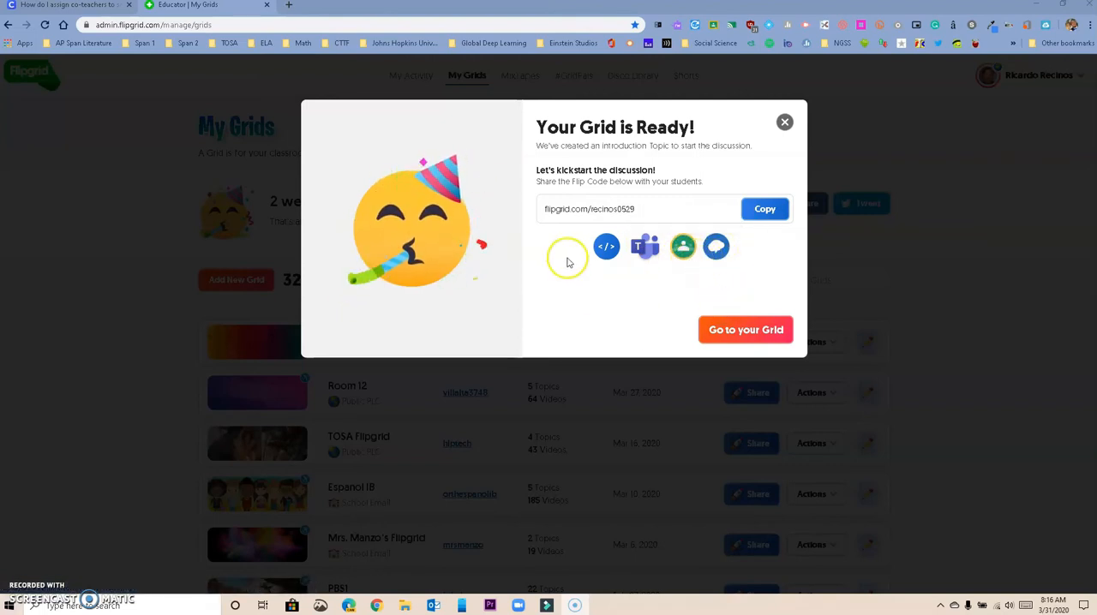
Open the new grid and permanently delete its "Say Hello on Flipgrid!" topic
left_click(749, 334)
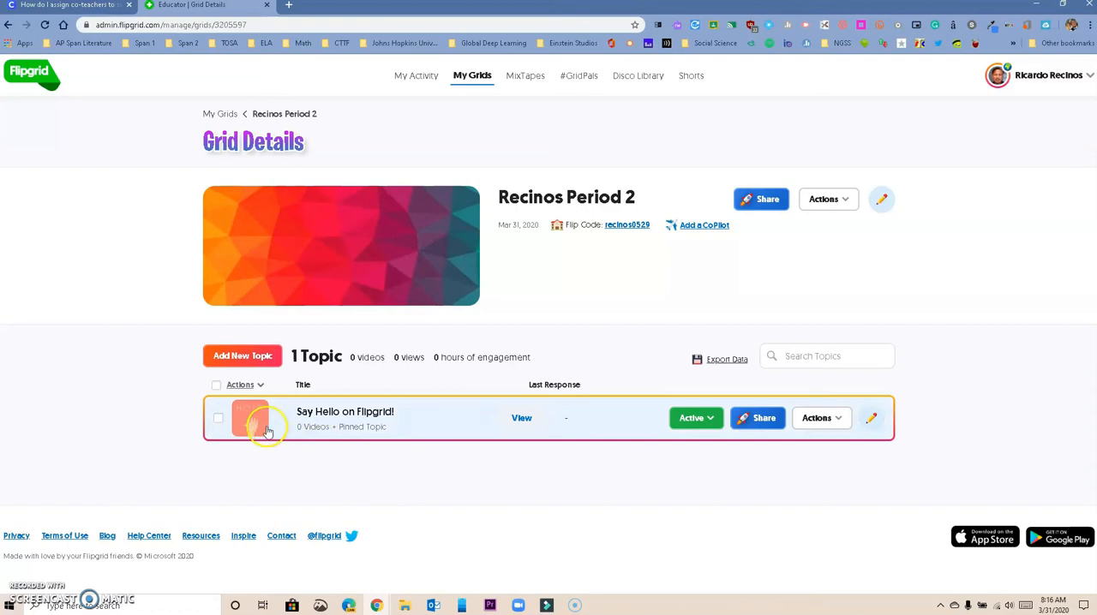
left_click(218, 419)
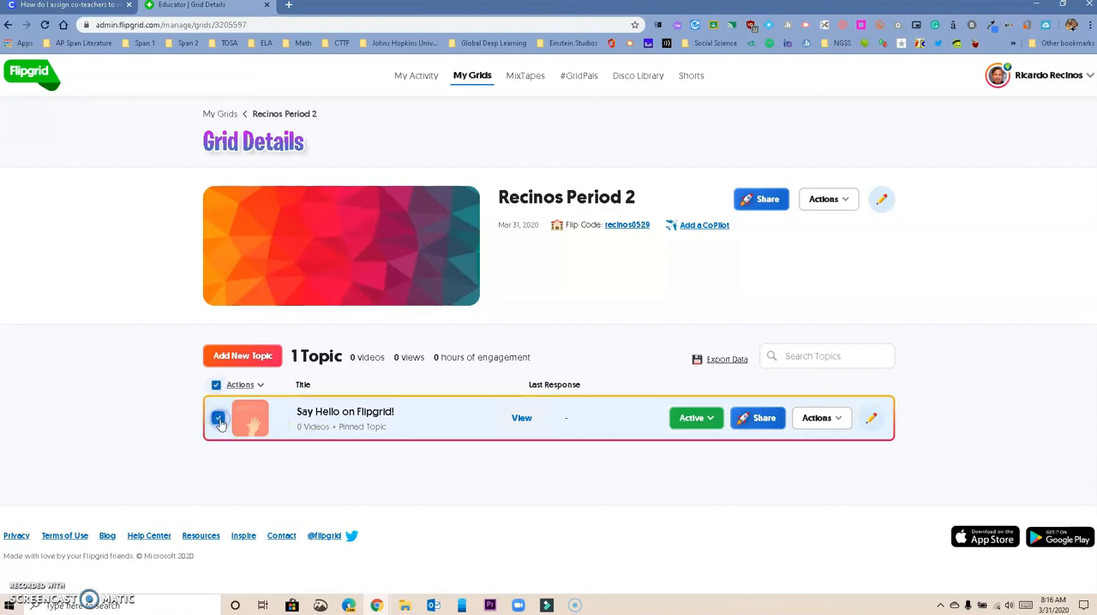
left_click(251, 385)
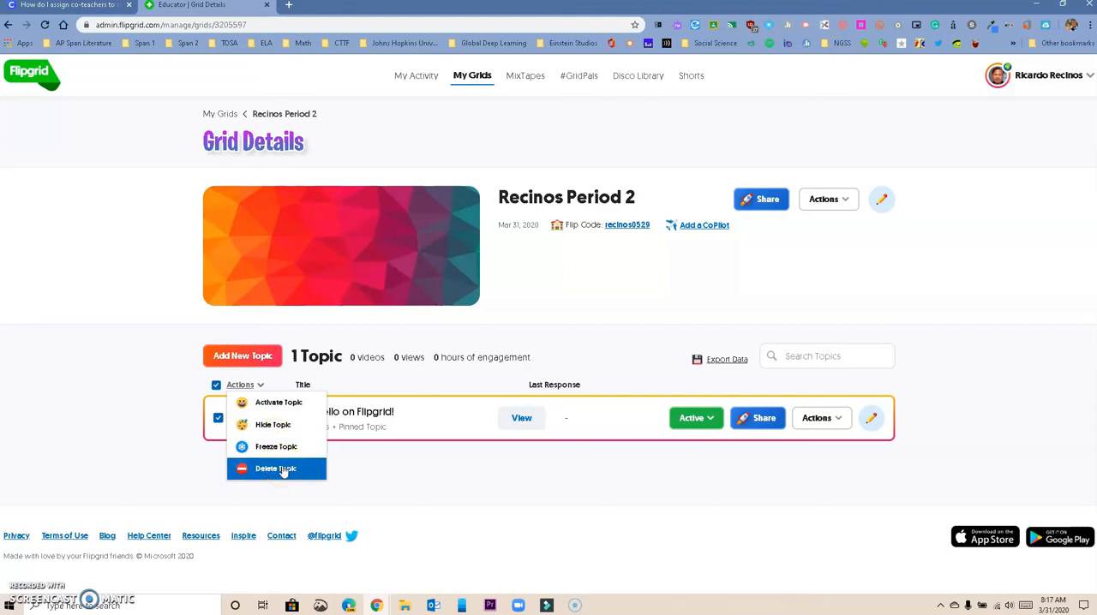
left_click(283, 468)
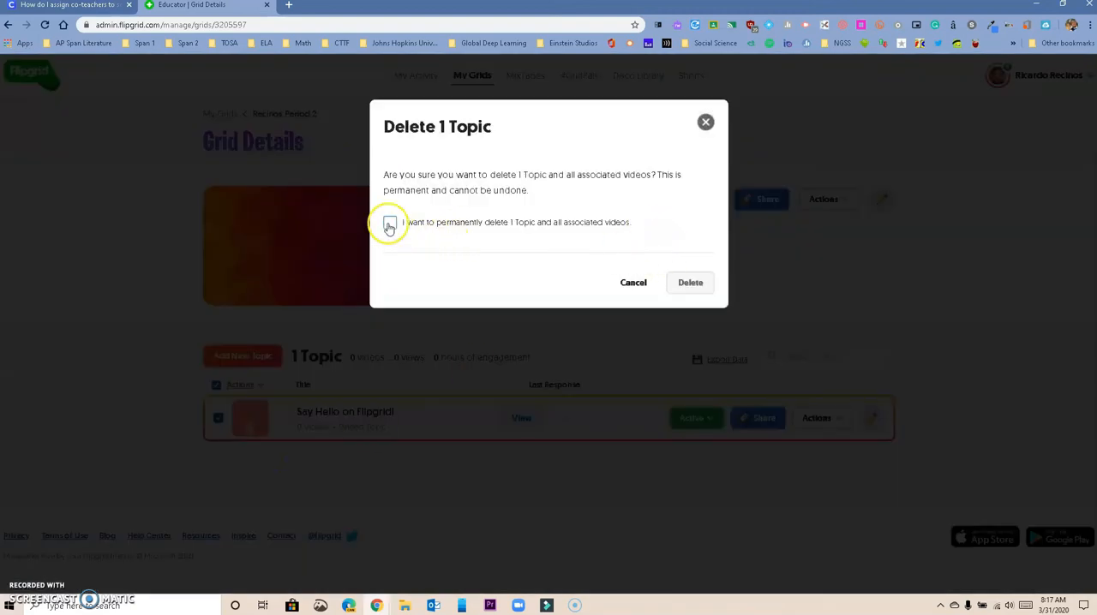
left_click(389, 223)
left_click(690, 283)
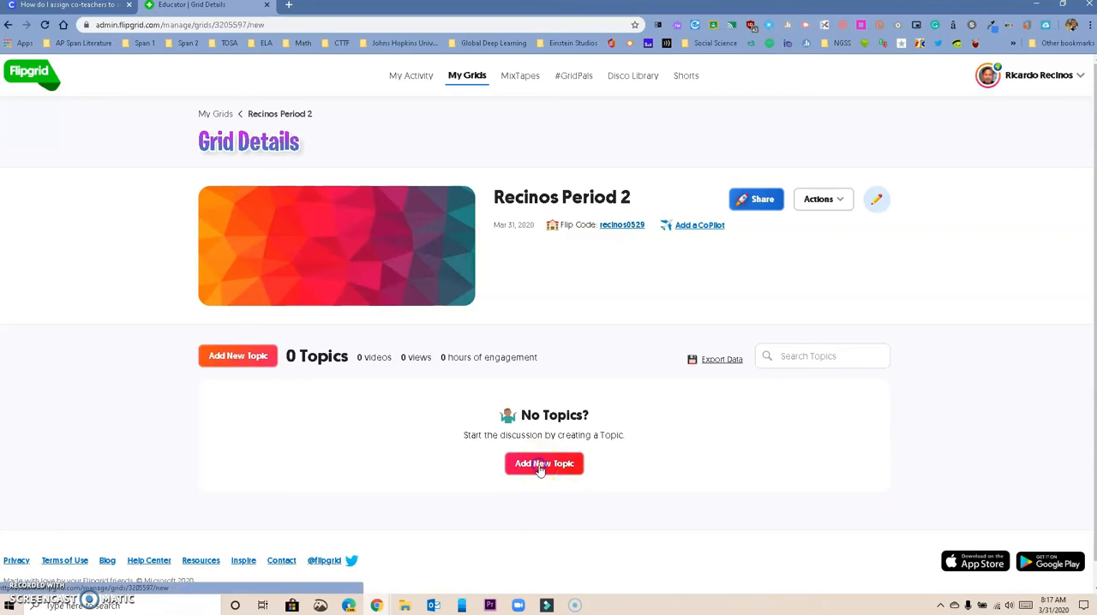
Add a new topic to the grid with the title "Discuss what your read at home"
left_click(540, 469)
left_click(326, 256)
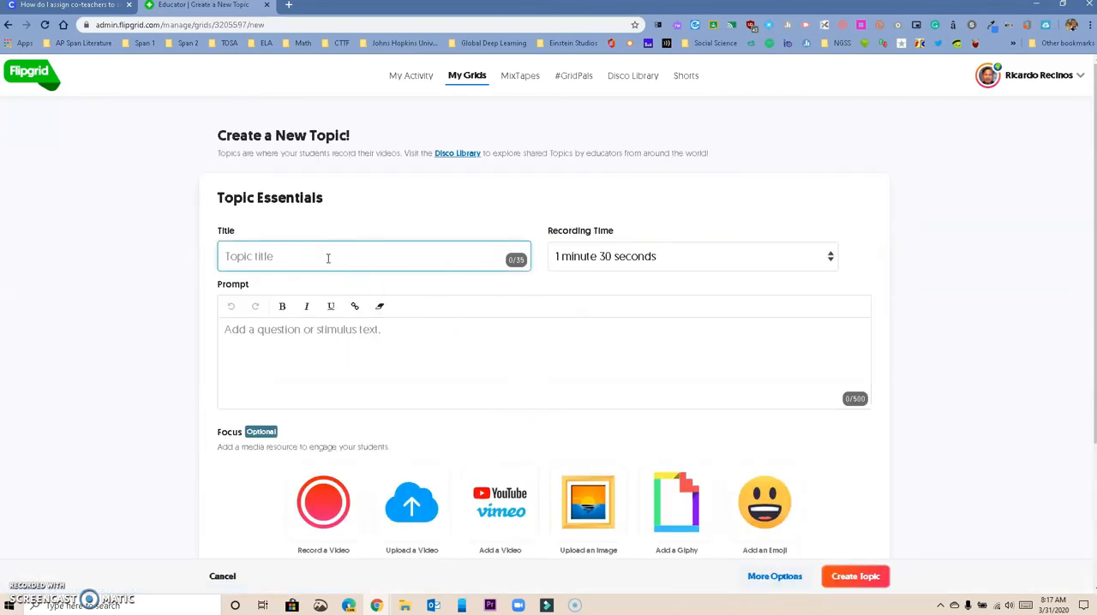
type("Discuss w")
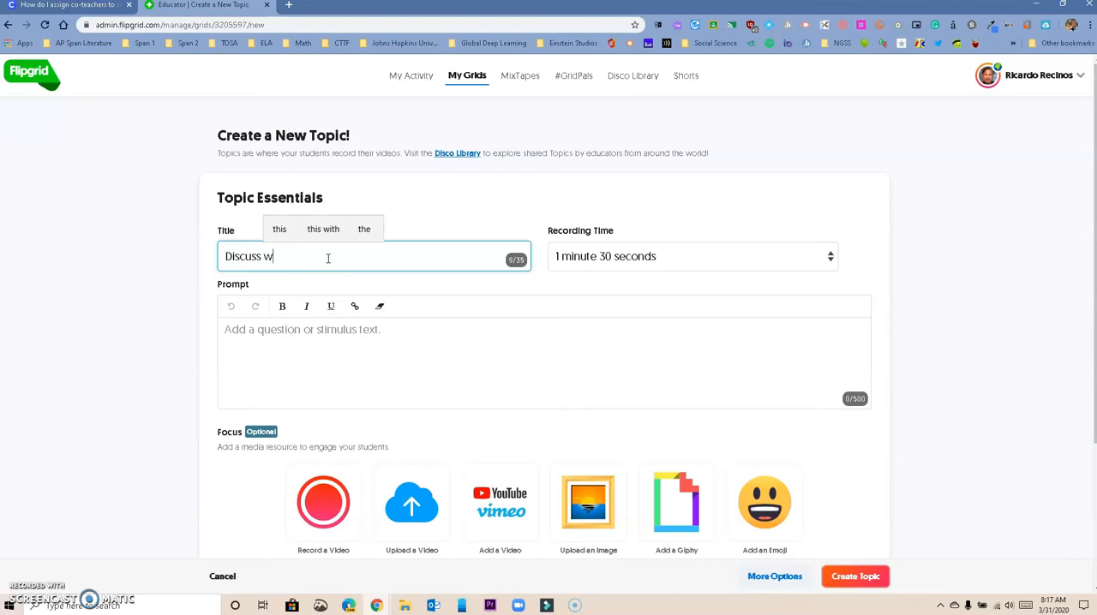
type("hat your read at home")
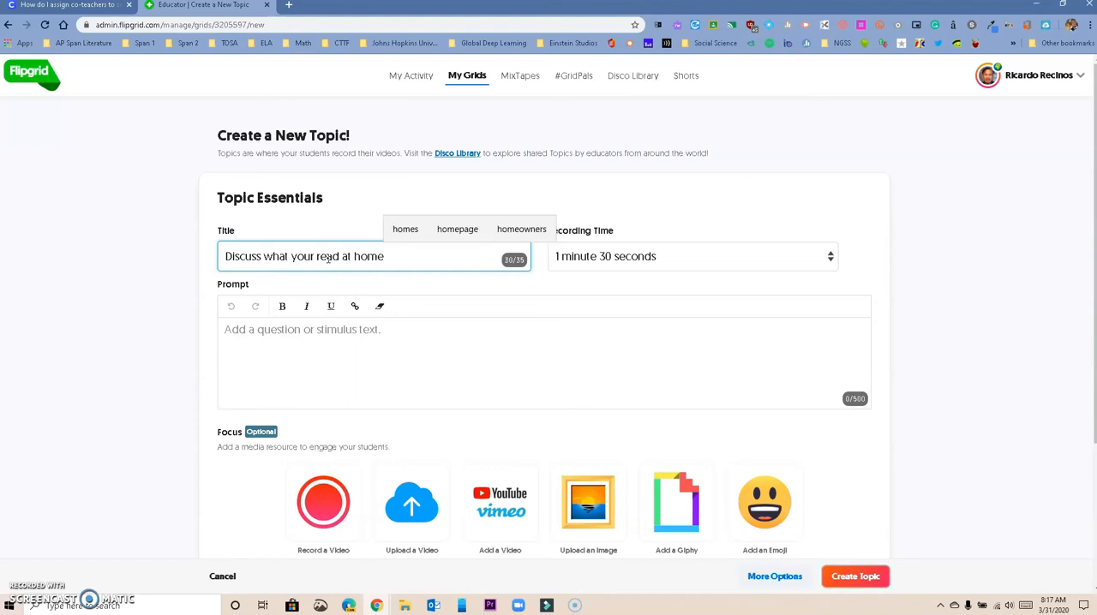
Set the topic's recording time to 2 minutes
left_click(311, 329)
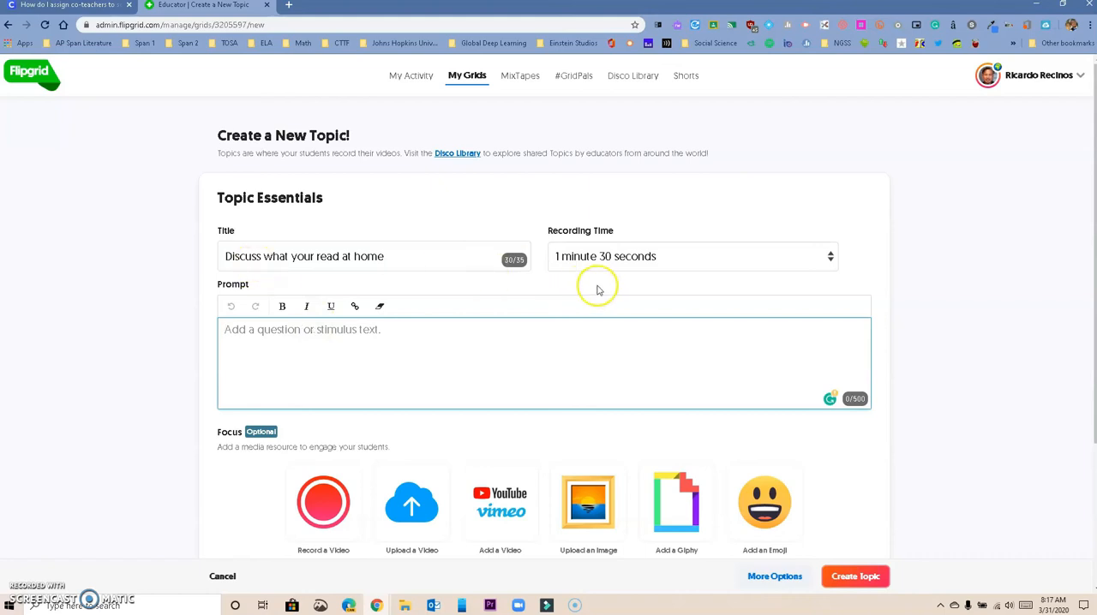
left_click(685, 263)
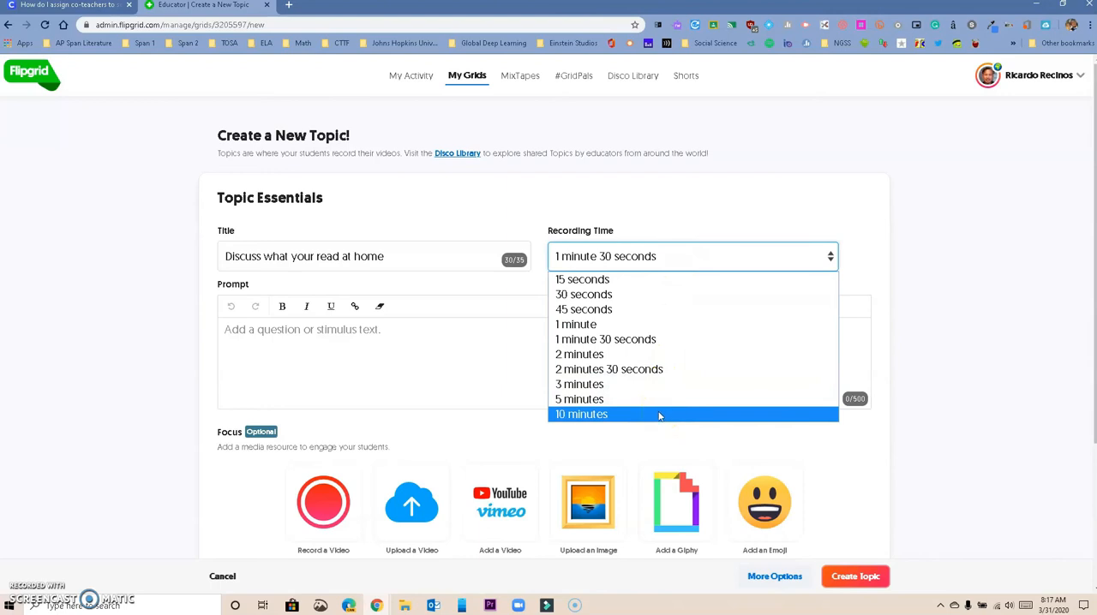
left_click(649, 354)
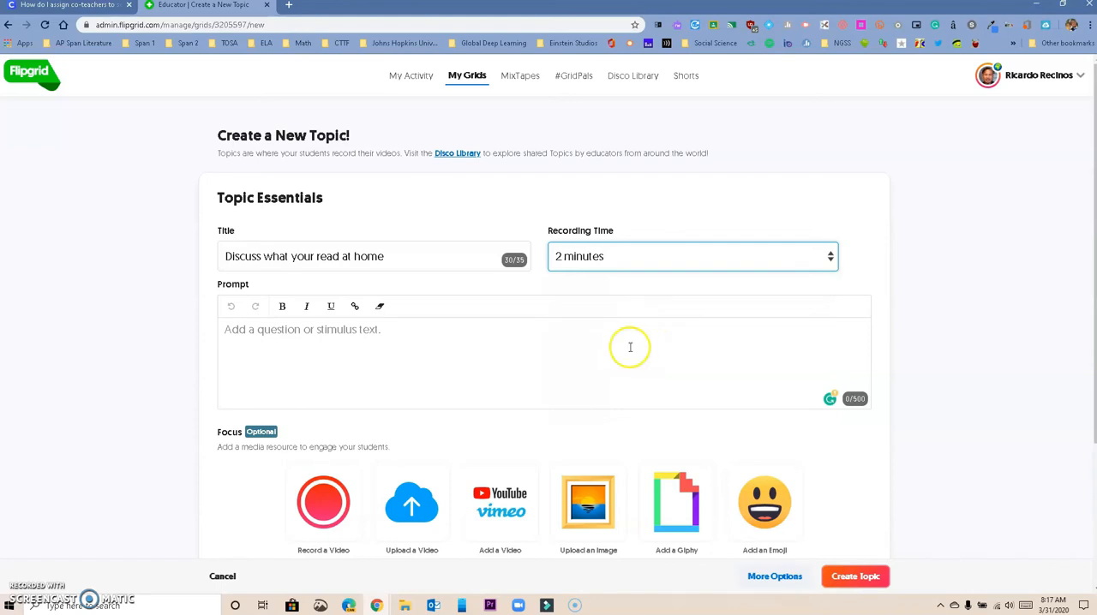
Write the topic prompt "Please give a short summary of the book and what you read. What you liked and what you did not liked"
left_click(385, 338)
type("Pleawse")
key("BackSpace")
key("BackSpace")
key("BackSpace")
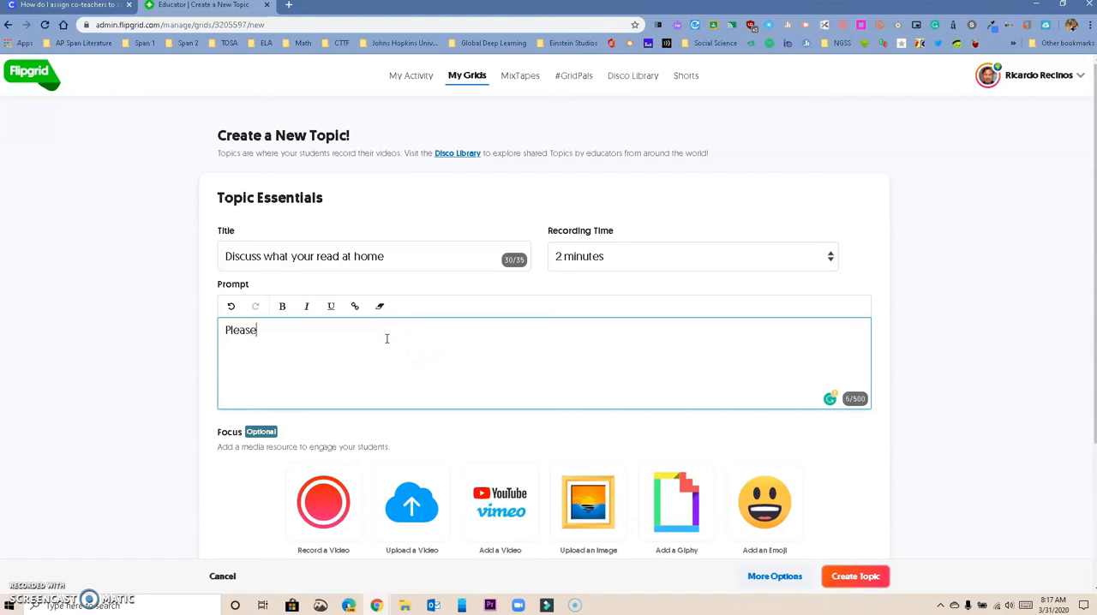
type("se give a short summary of the book and what you read.  What you liked")
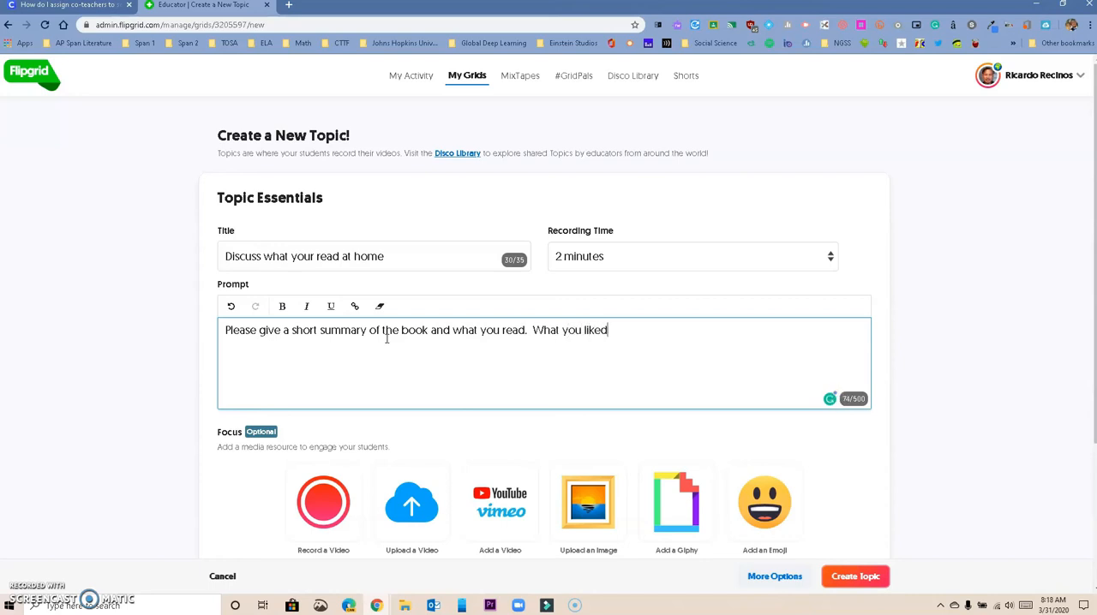
type(" and what yo")
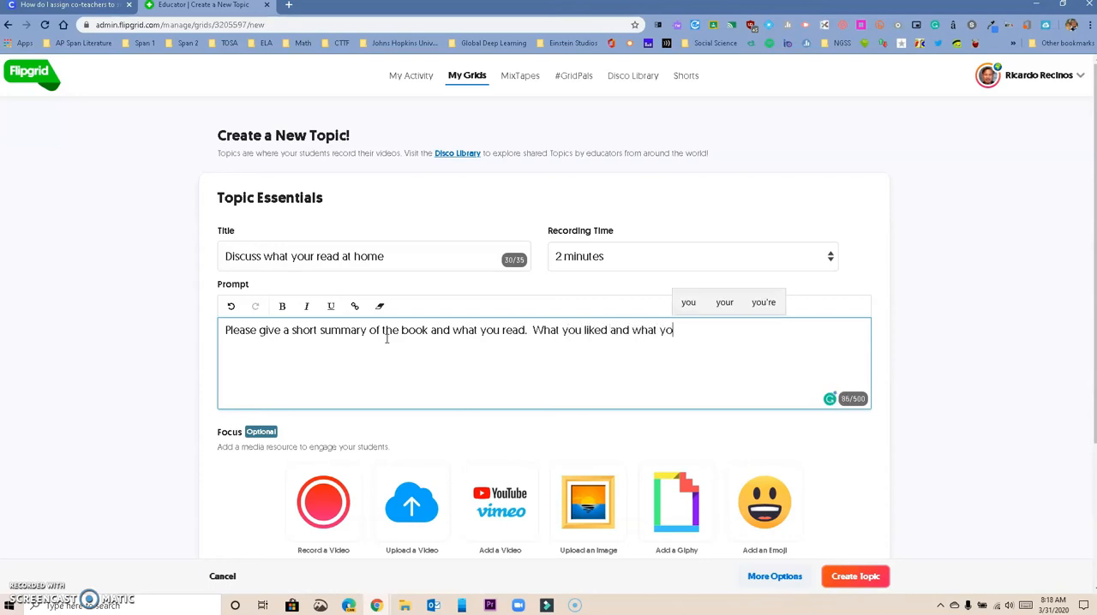
type("u did not liked")
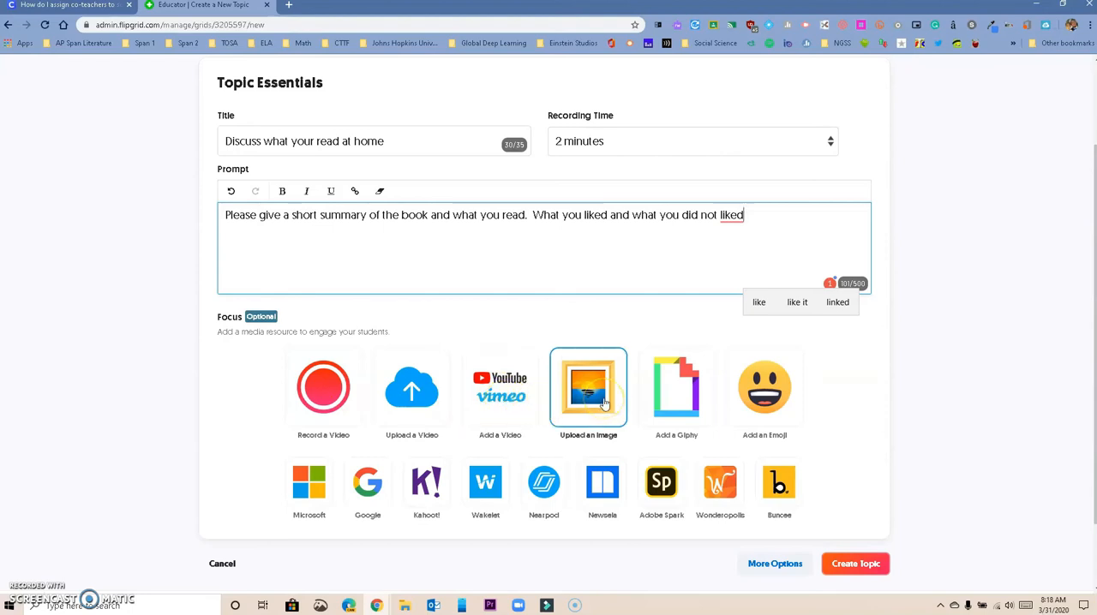
Expand the new topic's additional options and review the topic tip and attachment fields
left_click(677, 409)
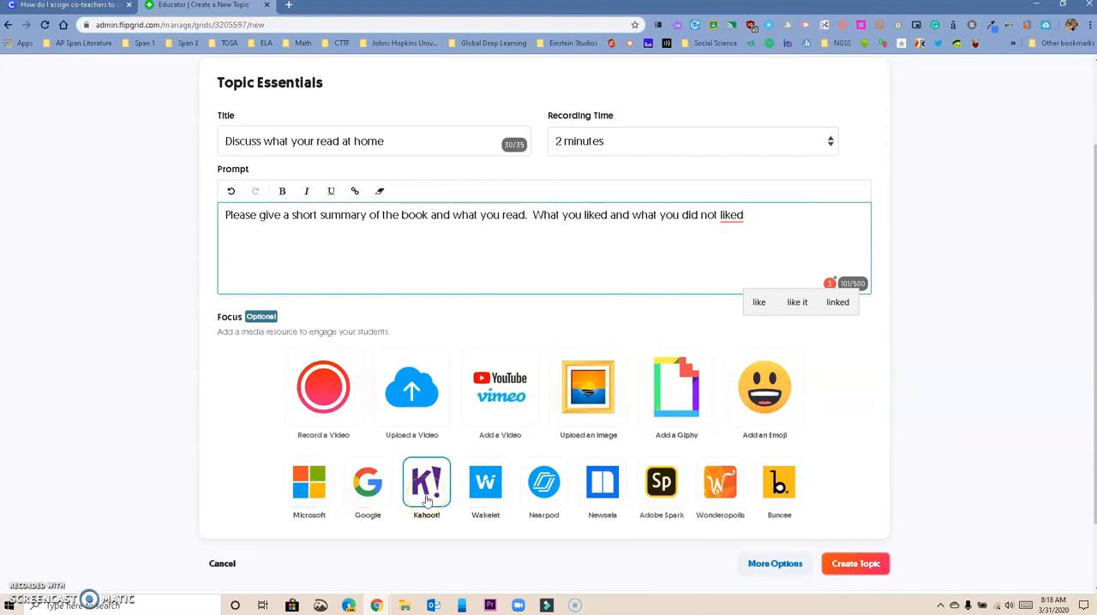
scroll(455, 505, "down", 1)
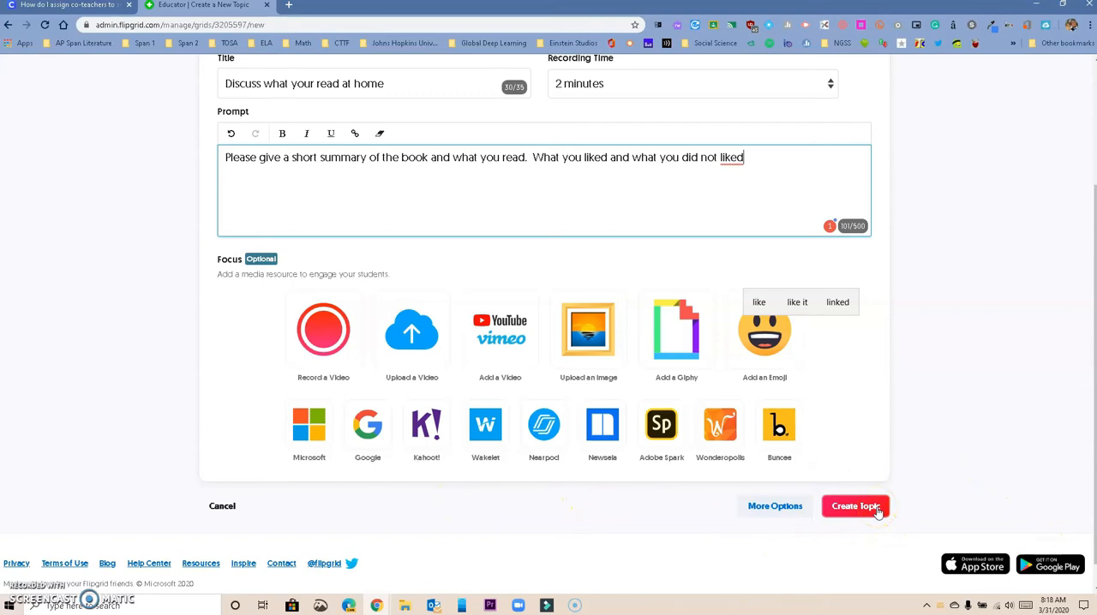
left_click(783, 506)
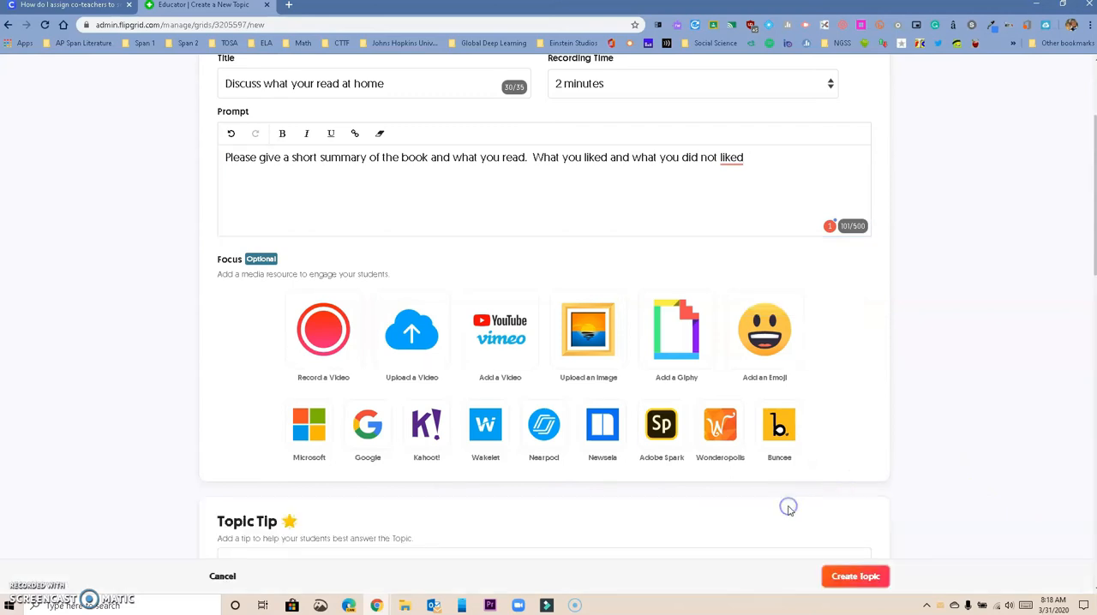
scroll(759, 497, "down", 5)
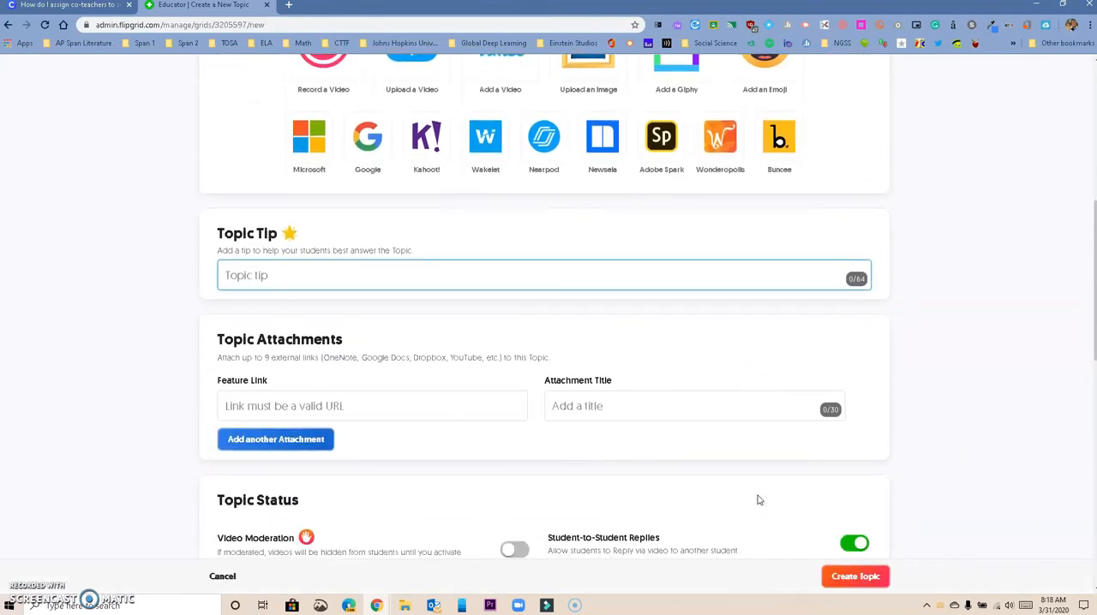
left_click(297, 284)
scroll(297, 285, "down", 2)
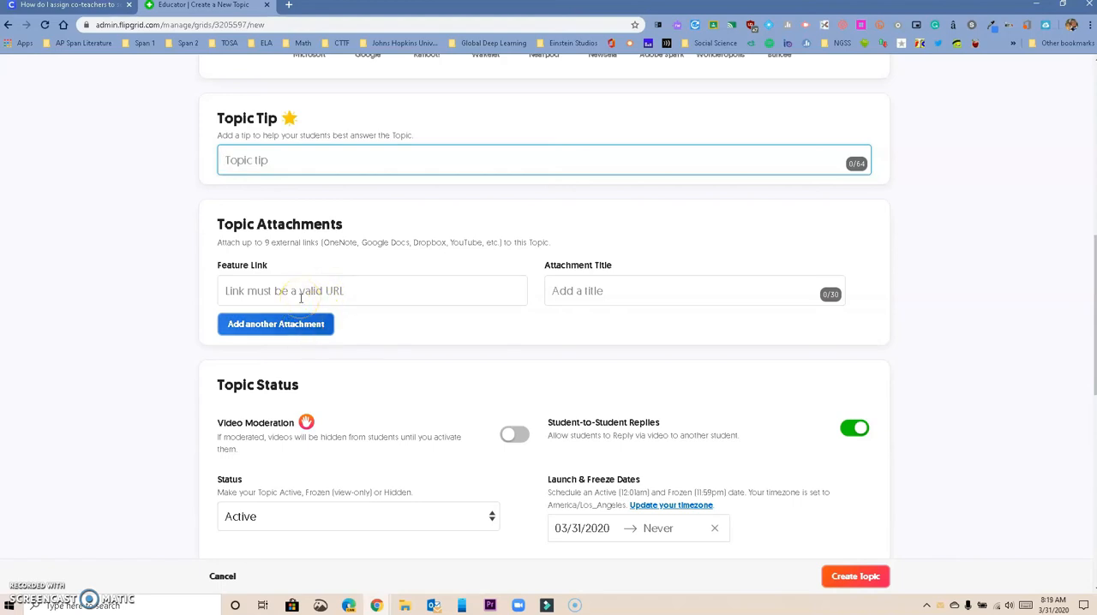
scroll(300, 298, "down", 1)
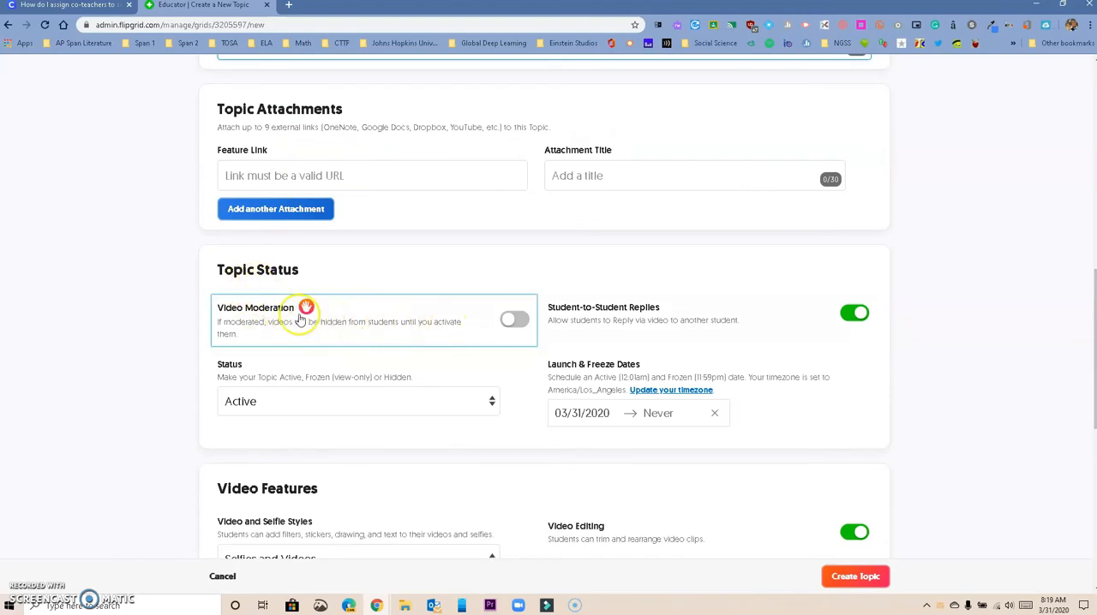
Try the topic's Video Moderation setting, switch it back off, and view the available Status choices
left_click(516, 323)
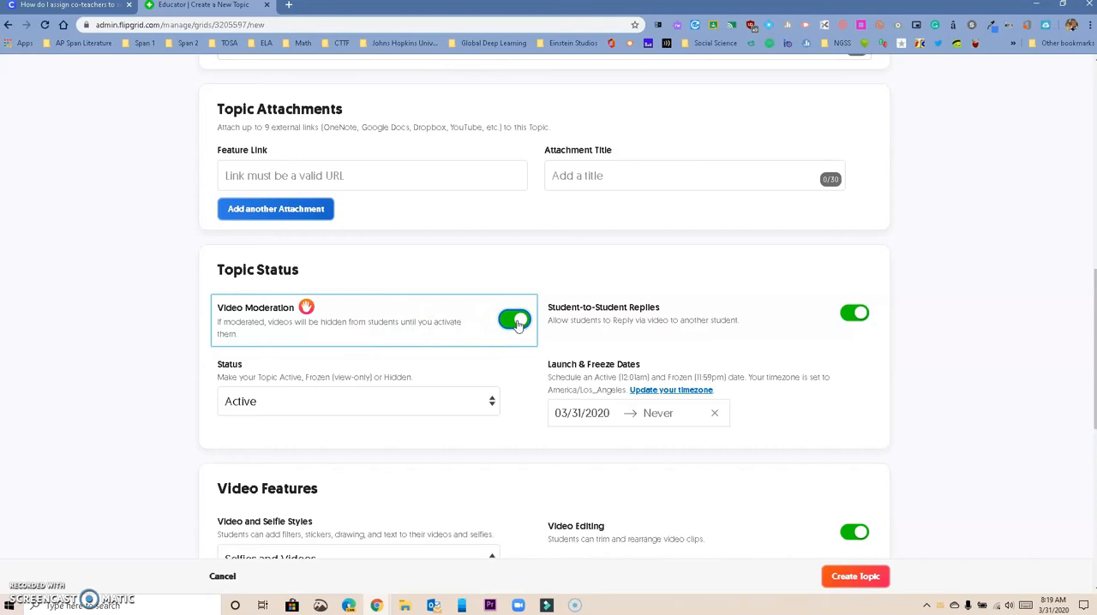
left_click(511, 323)
left_click(512, 323)
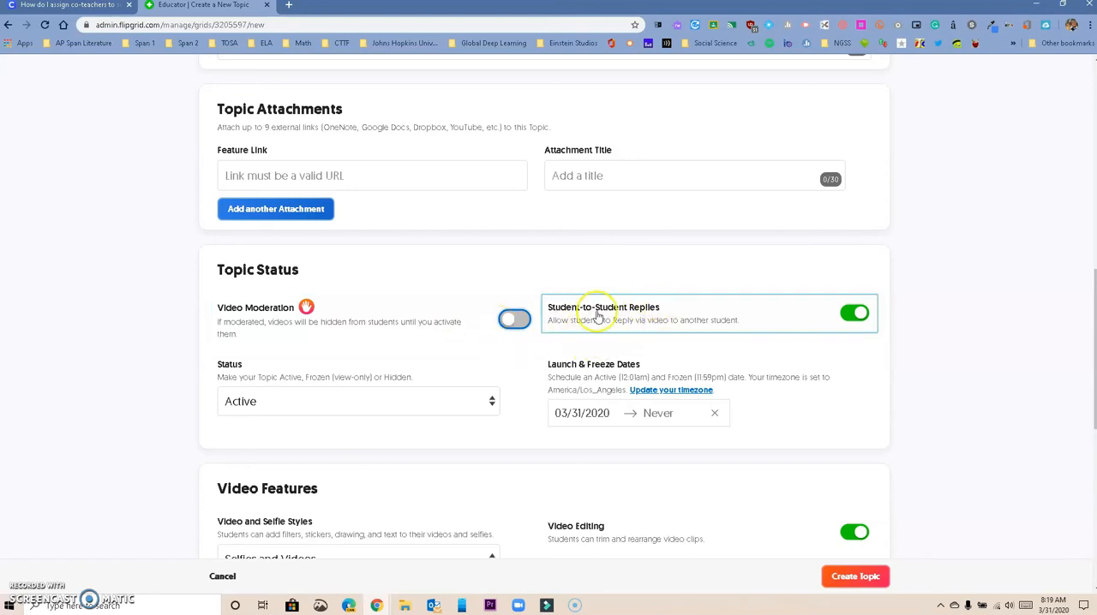
left_click(852, 317)
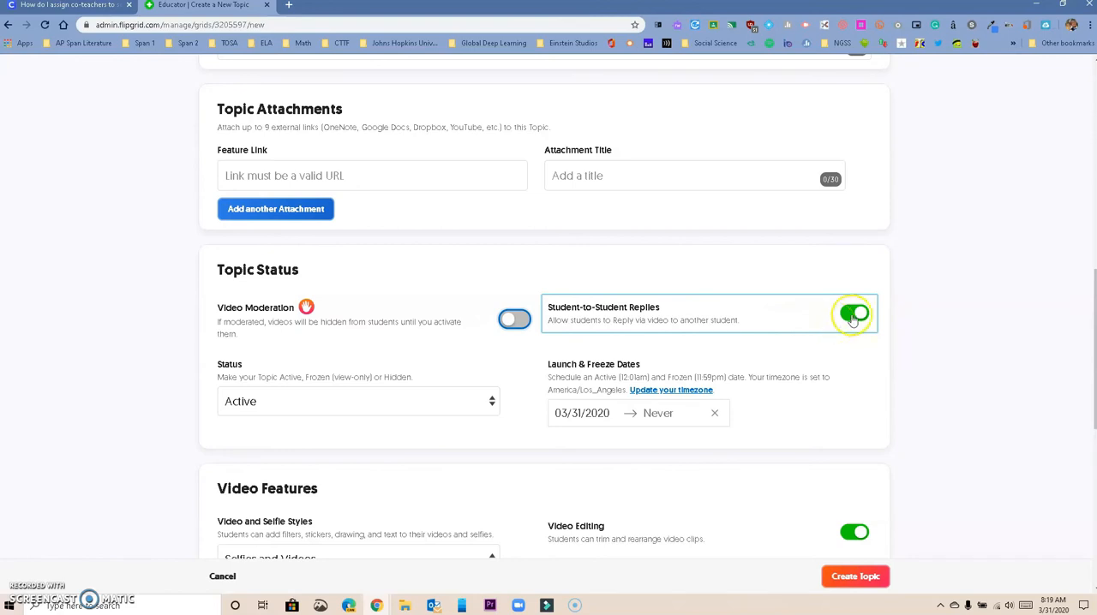
left_click(855, 316)
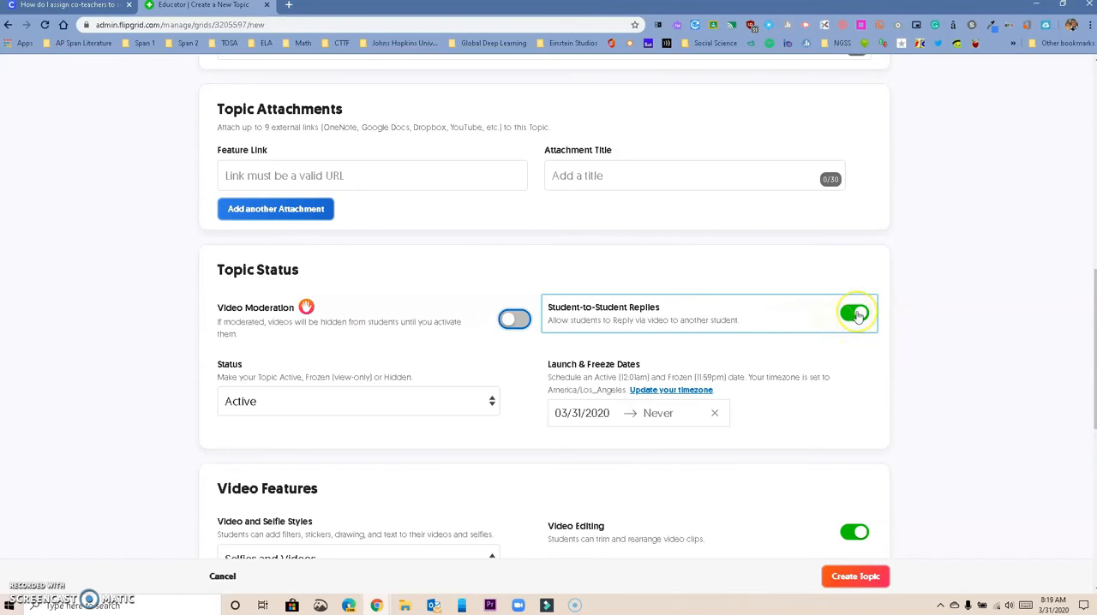
left_click(405, 397)
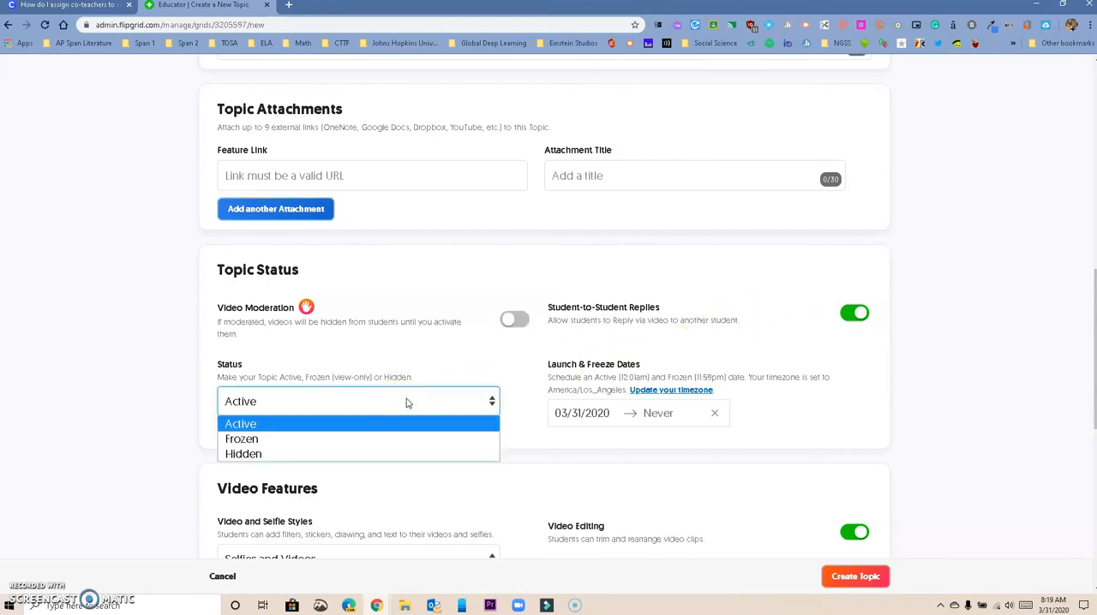
left_click(423, 363)
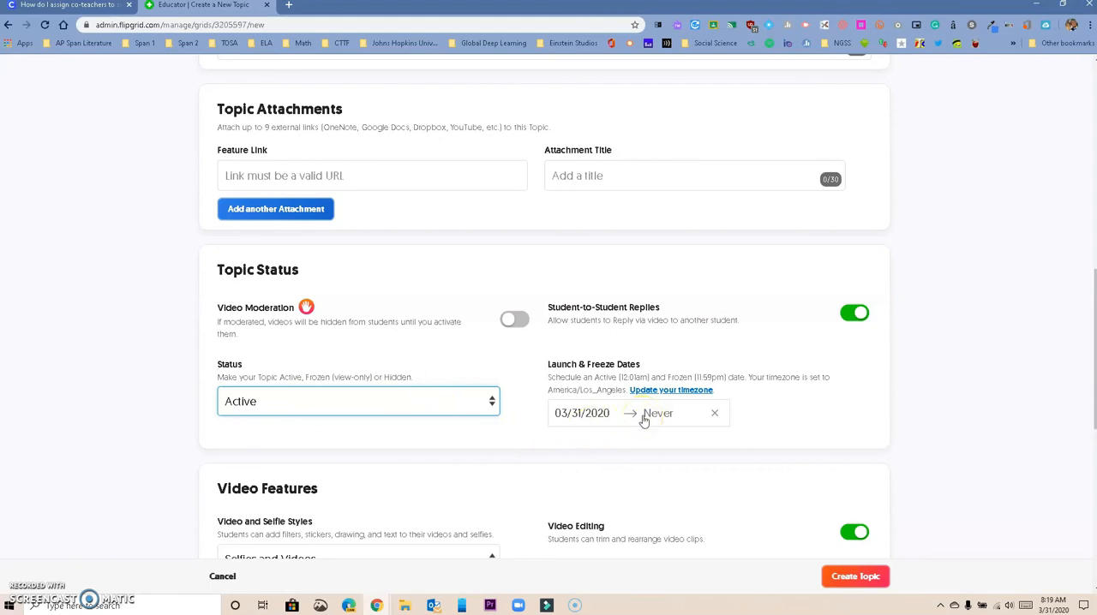
Turn off the Video Title option in the topic's video features
scroll(644, 420, "down", 3)
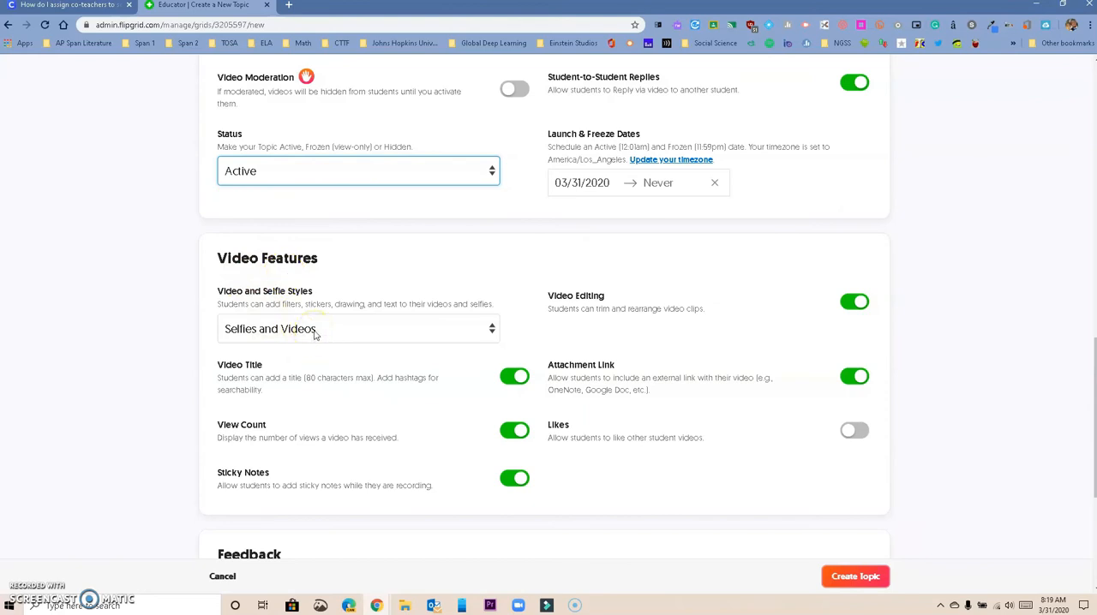
left_click(514, 378)
left_click(514, 377)
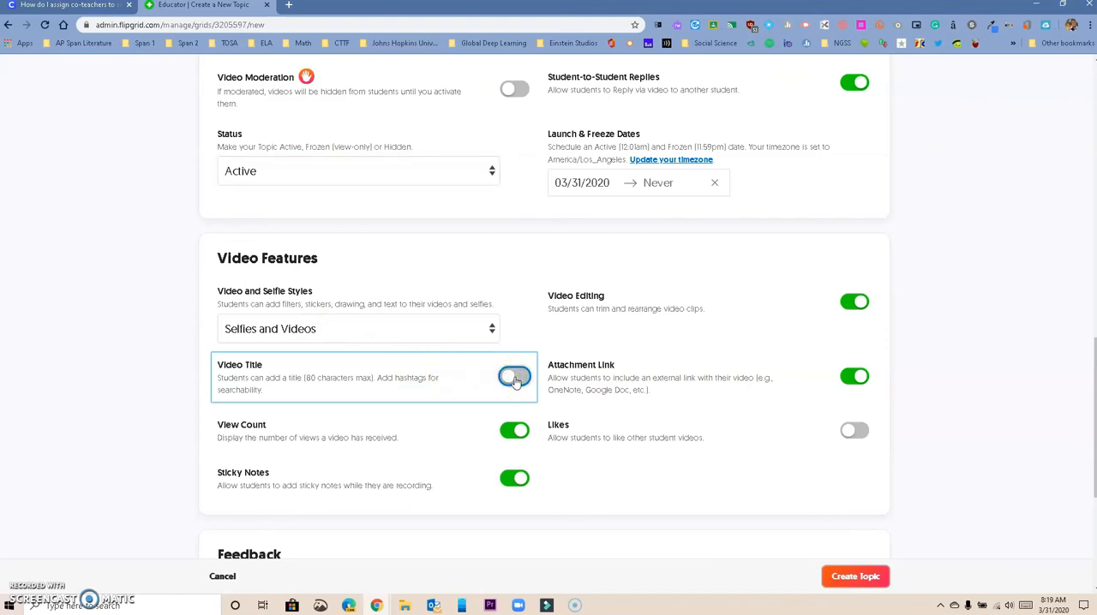
left_click(516, 433)
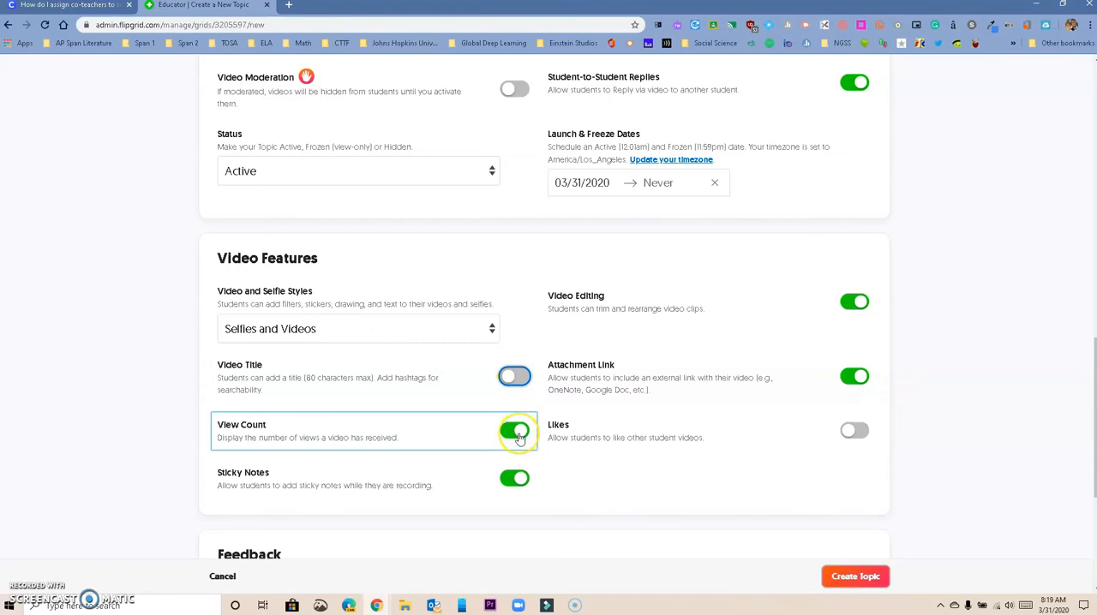
left_click(519, 482)
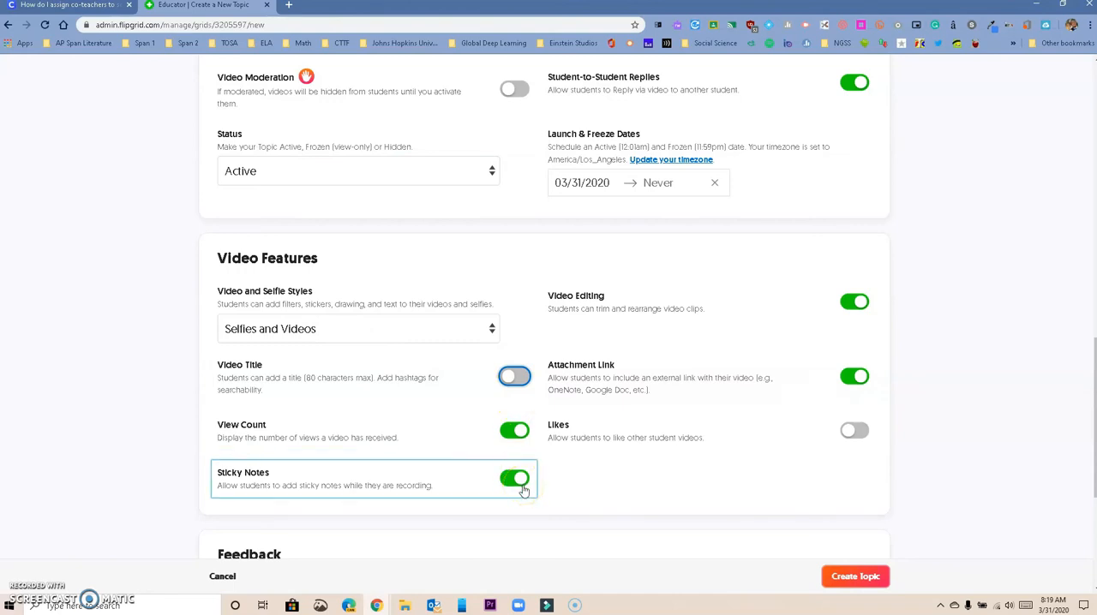
Switch the topic's Attachment Link option off and back on
left_click(857, 314)
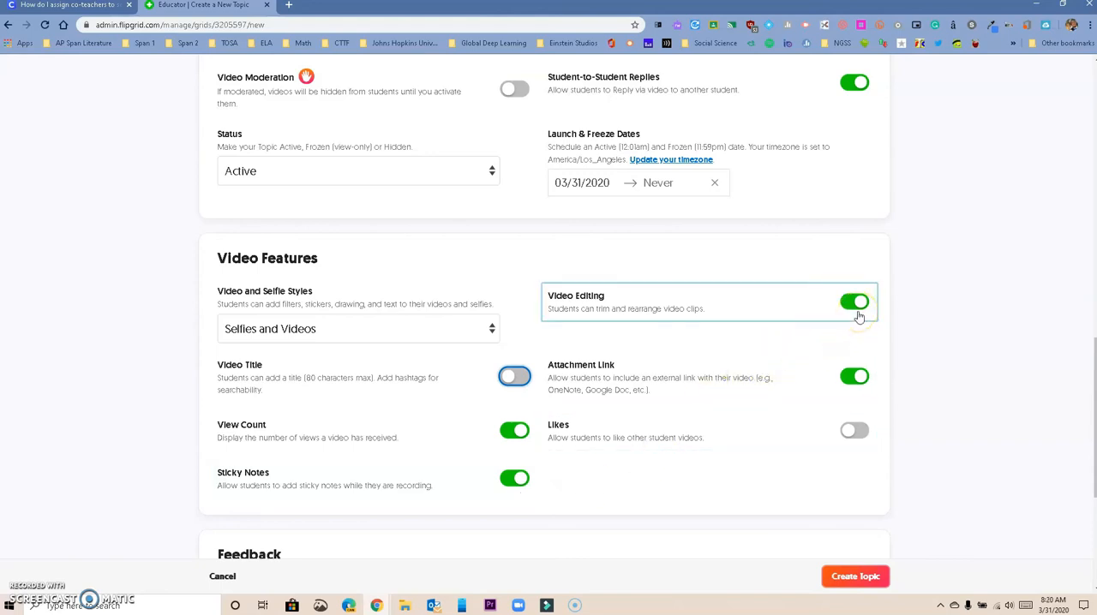
left_click(838, 379)
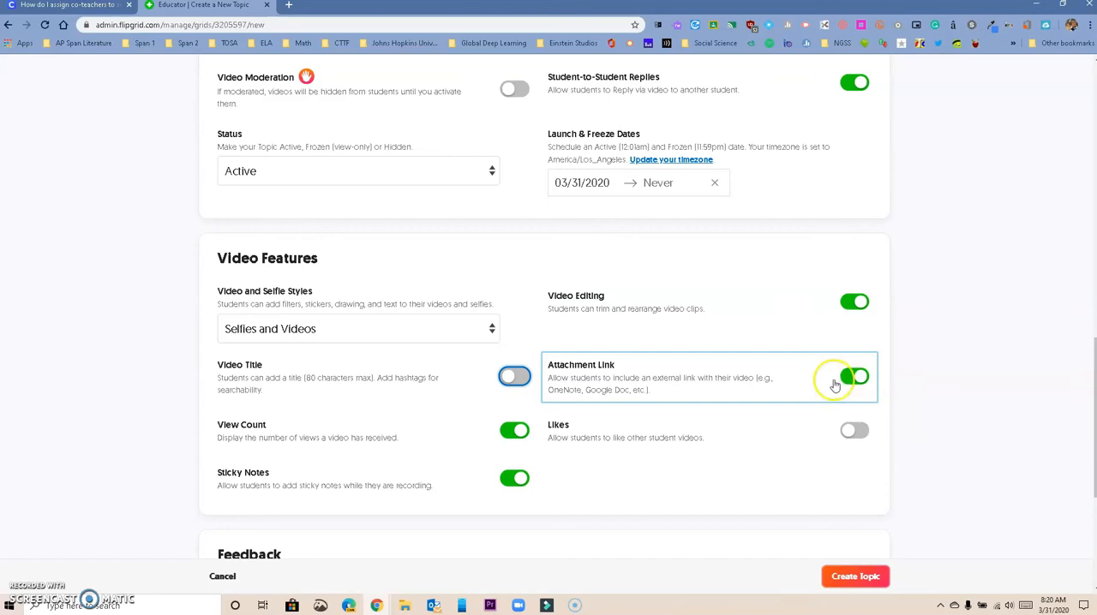
left_click(854, 380)
left_click(855, 380)
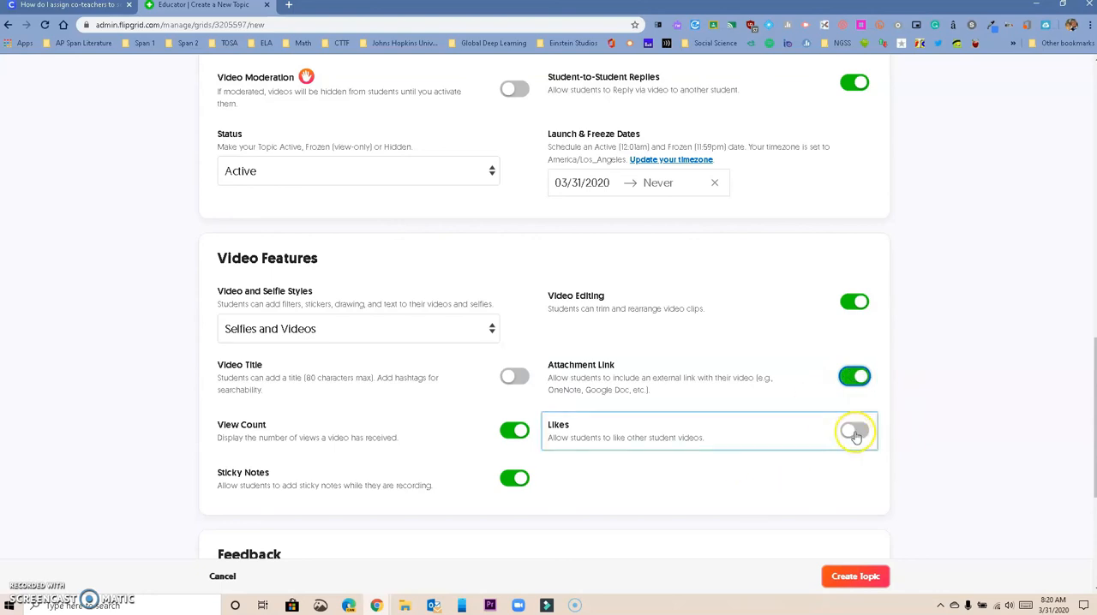
Create the topic with Basic Feedback and close the topic sharing dialog
scroll(855, 436, "down", 3)
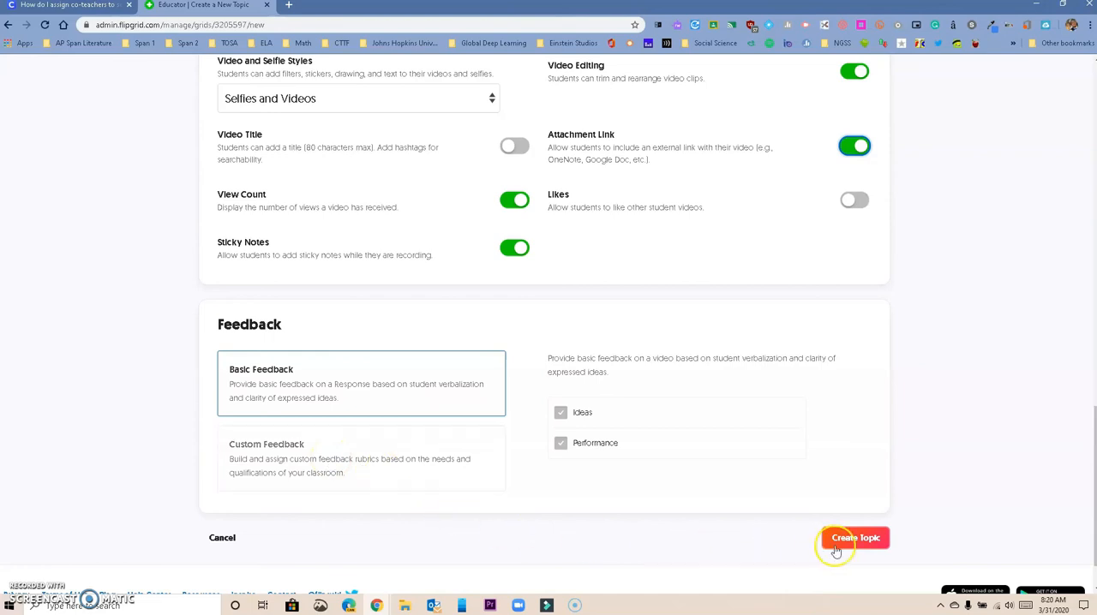
left_click(869, 546)
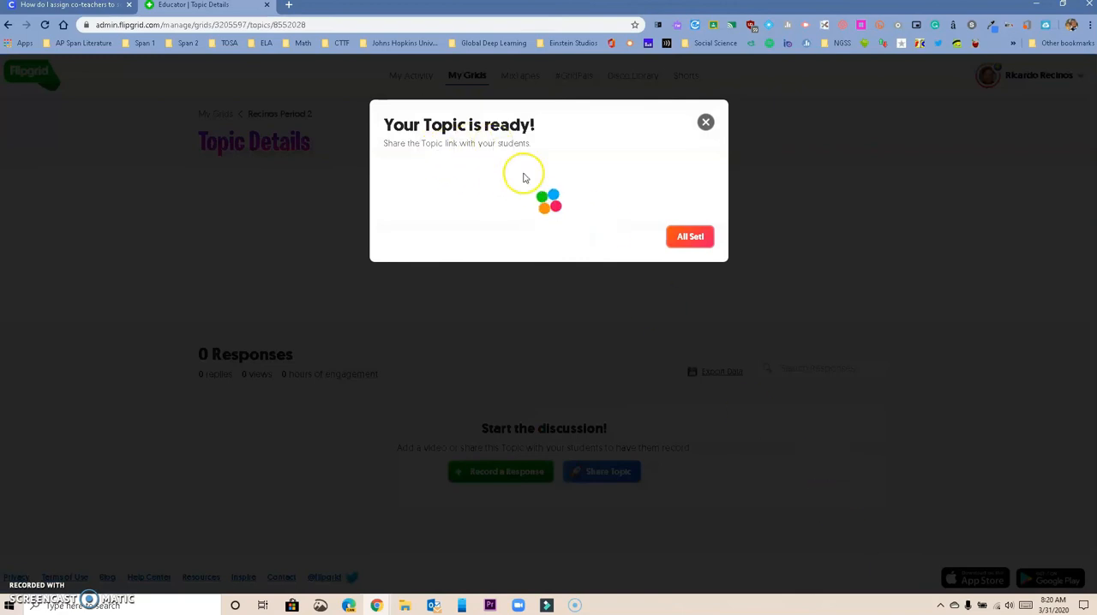
left_click(690, 238)
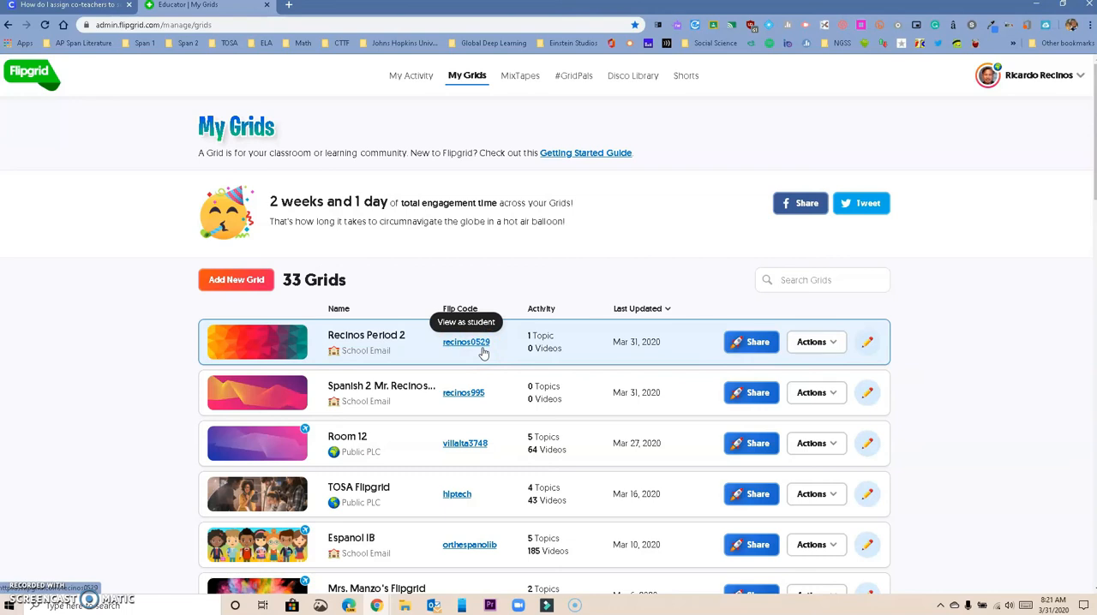
Open the Period 2 grid's student view through its Flip Code and log in with the Google school account
left_click(475, 350)
left_click(475, 348)
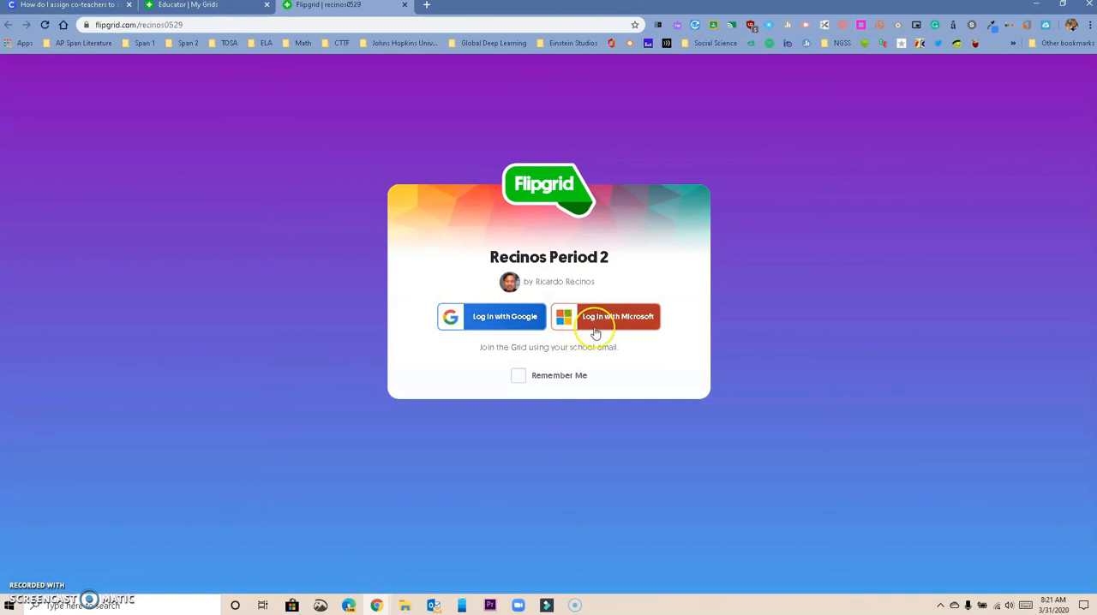
left_click(529, 324)
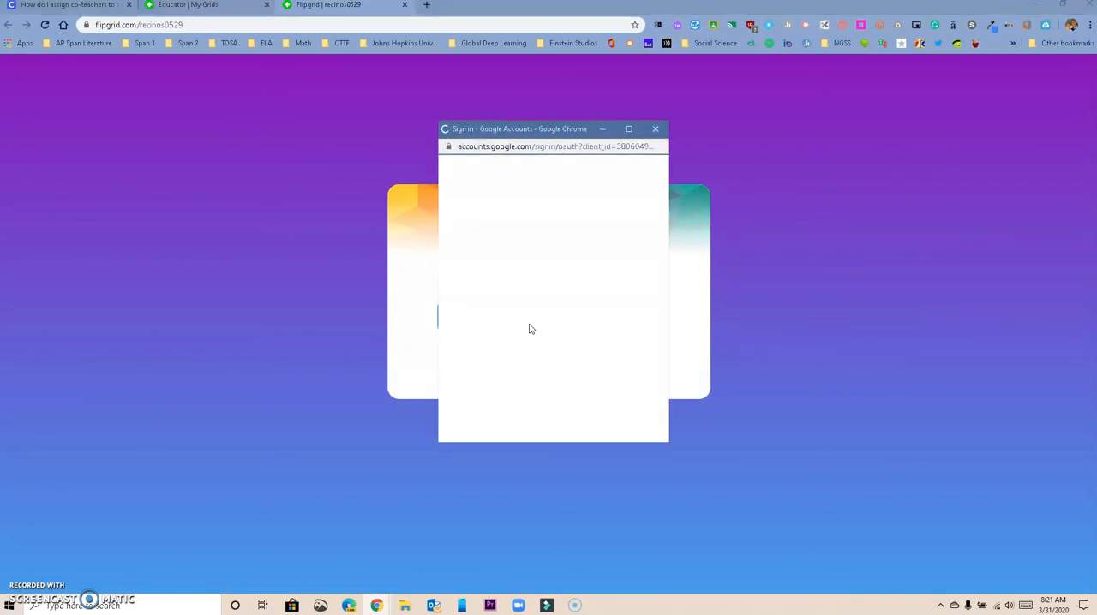
left_click(539, 260)
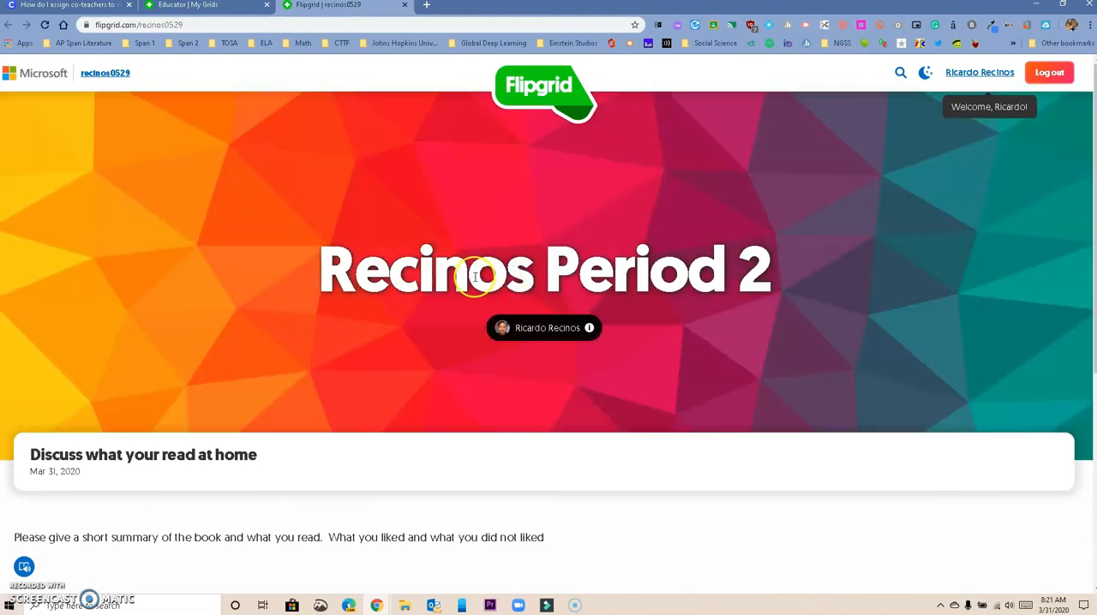
Open the reading topic's prompt in Immersive Reader and apply the light blue theme
scroll(514, 262, "down", 2)
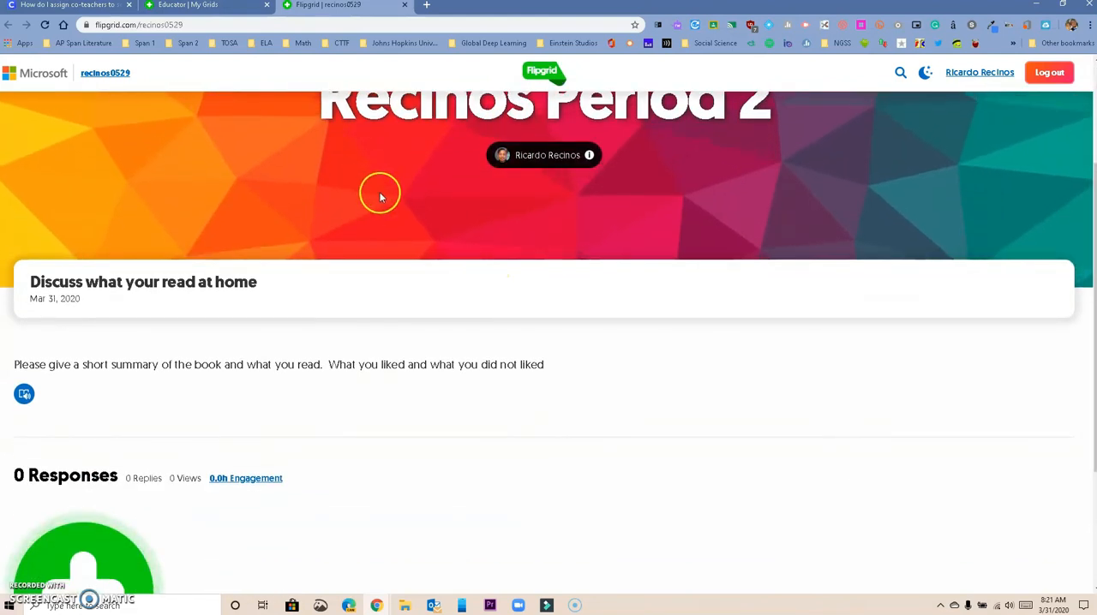
scroll(381, 197, "up", 1)
scroll(485, 213, "down", 2)
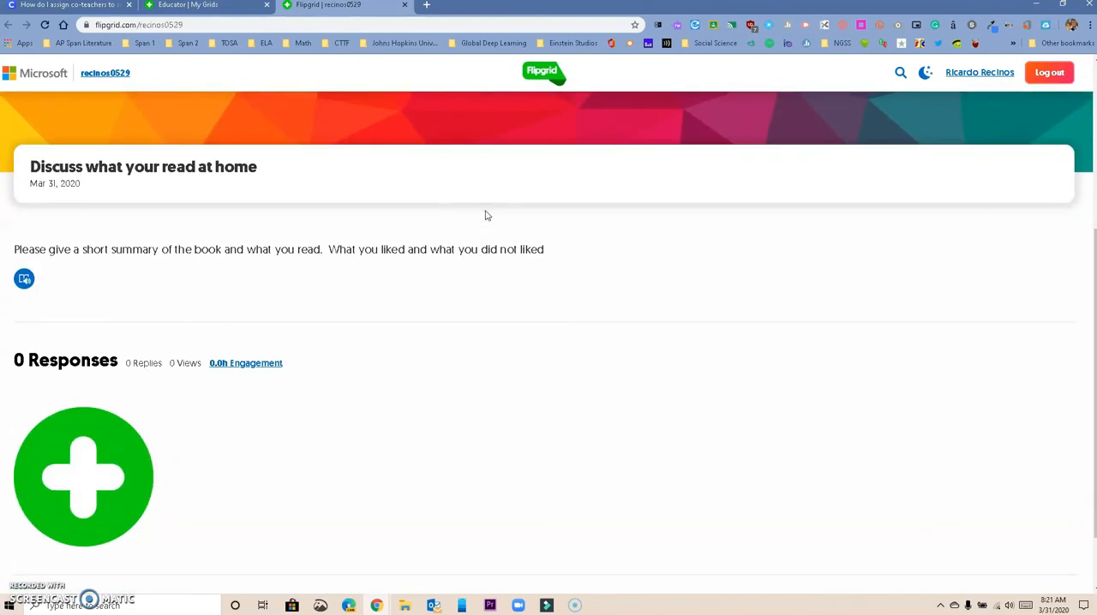
scroll(383, 323, "down", 1)
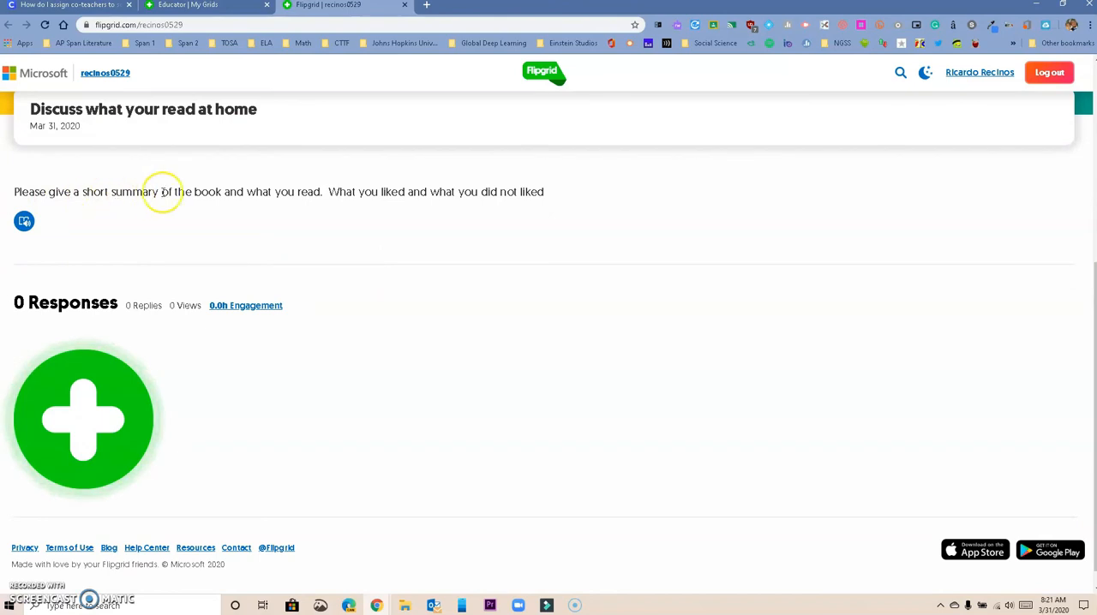
left_click(24, 223)
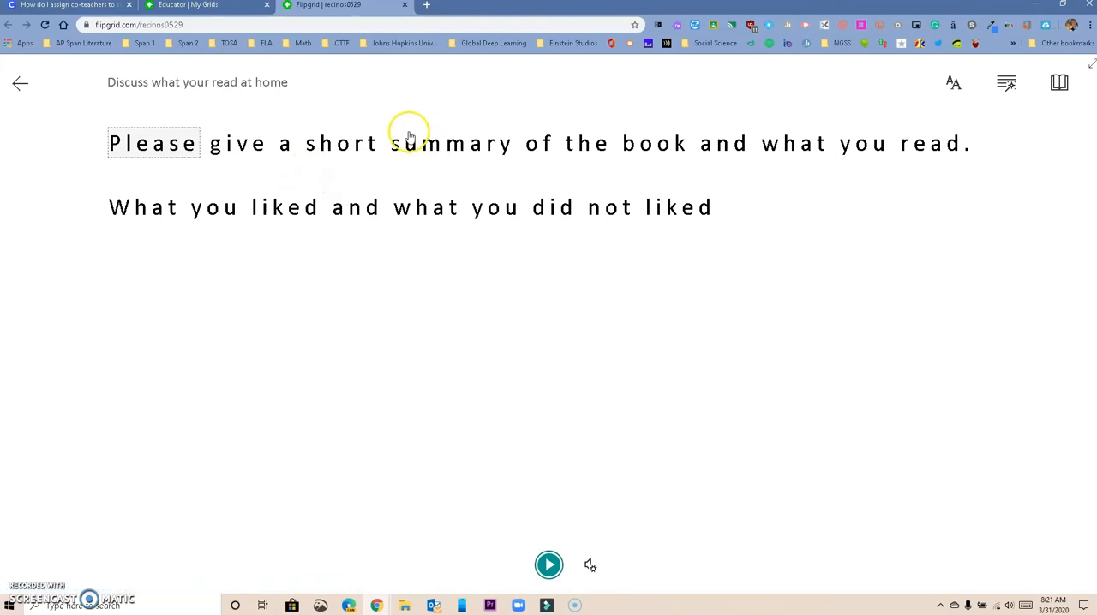
left_click(959, 86)
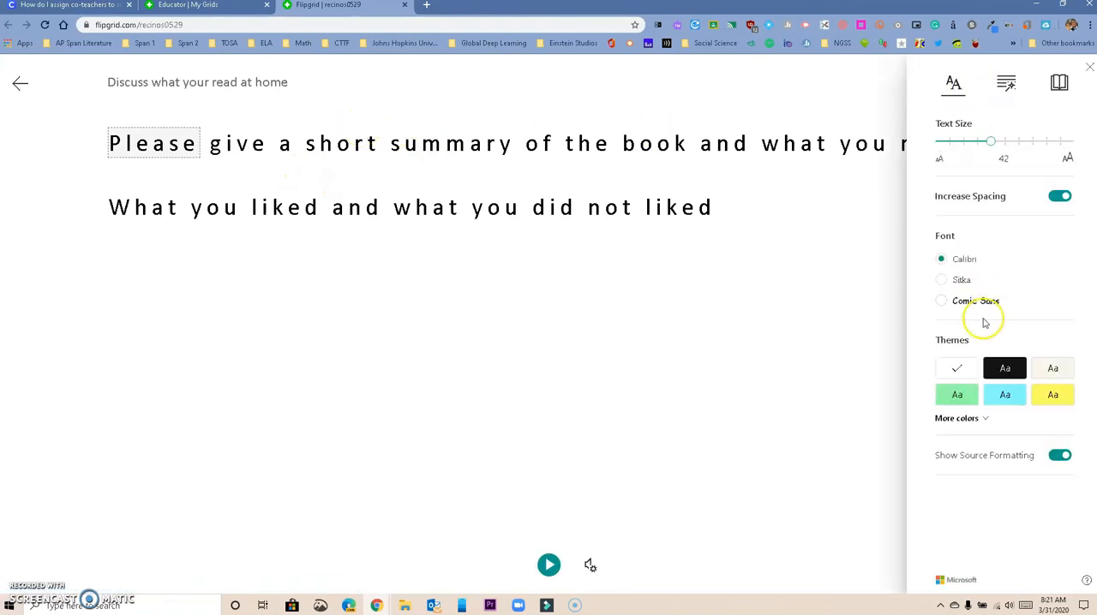
left_click(1012, 395)
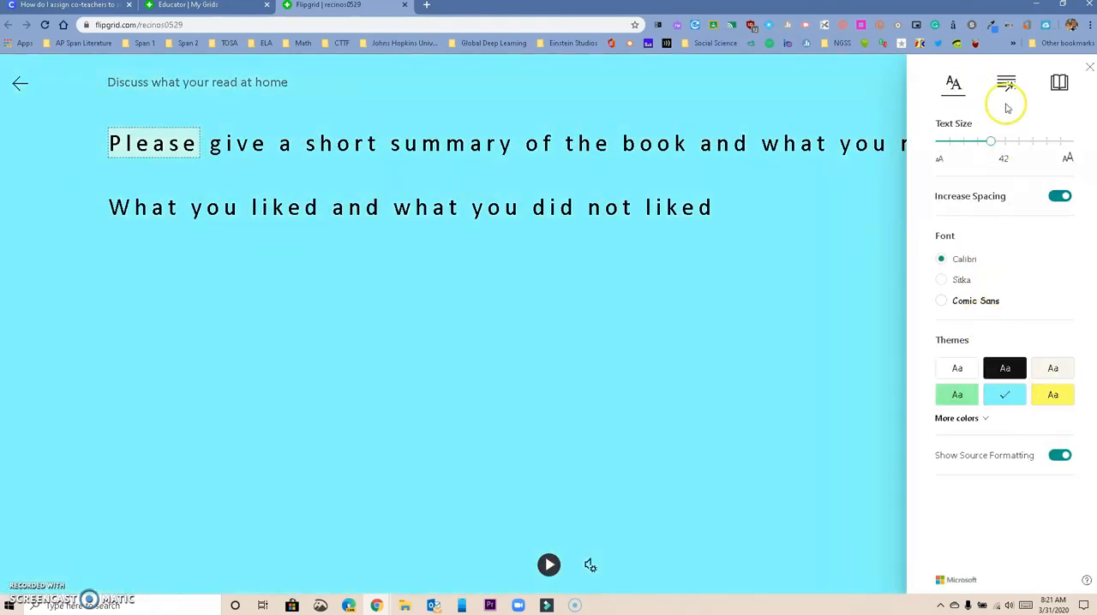
Turn on highlighting of nouns, verbs, adjectives and adverbs in the prompt, and split its words into syllables
left_click(1008, 85)
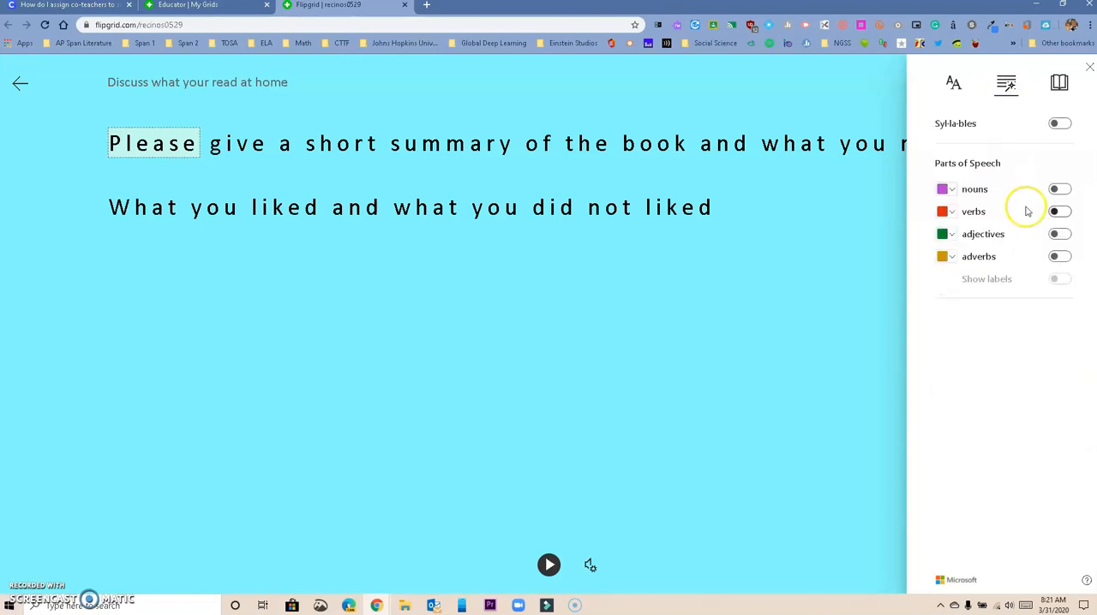
left_click(1059, 188)
left_click(1060, 211)
left_click(1061, 234)
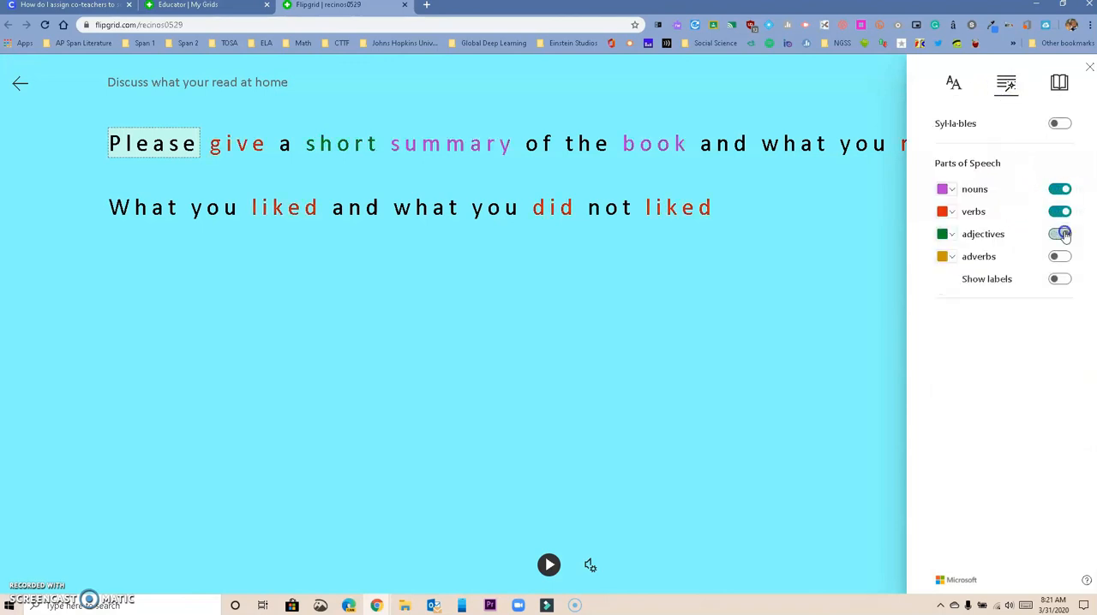
left_click(1065, 257)
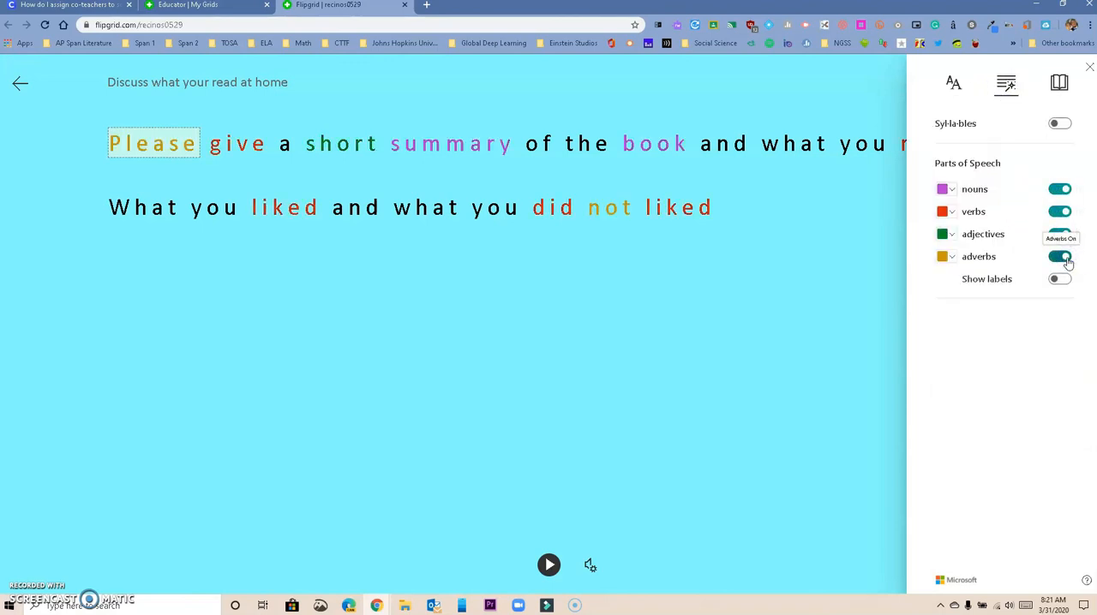
left_click(1061, 124)
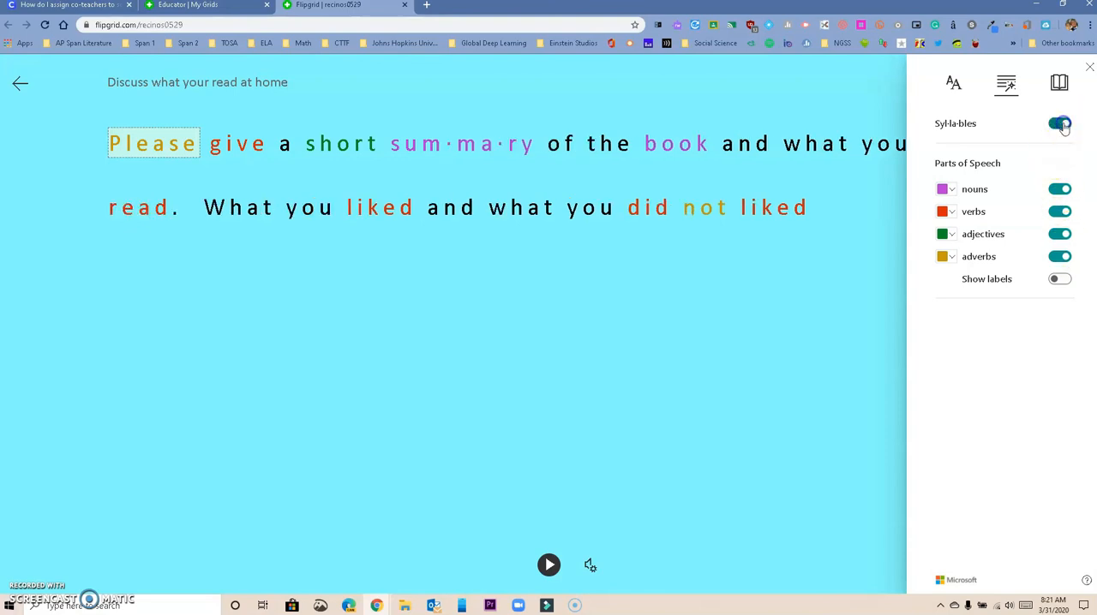
Try single-line Line Focus on the prompt, turn it off again, and leave Immersive Reader
left_click(1060, 84)
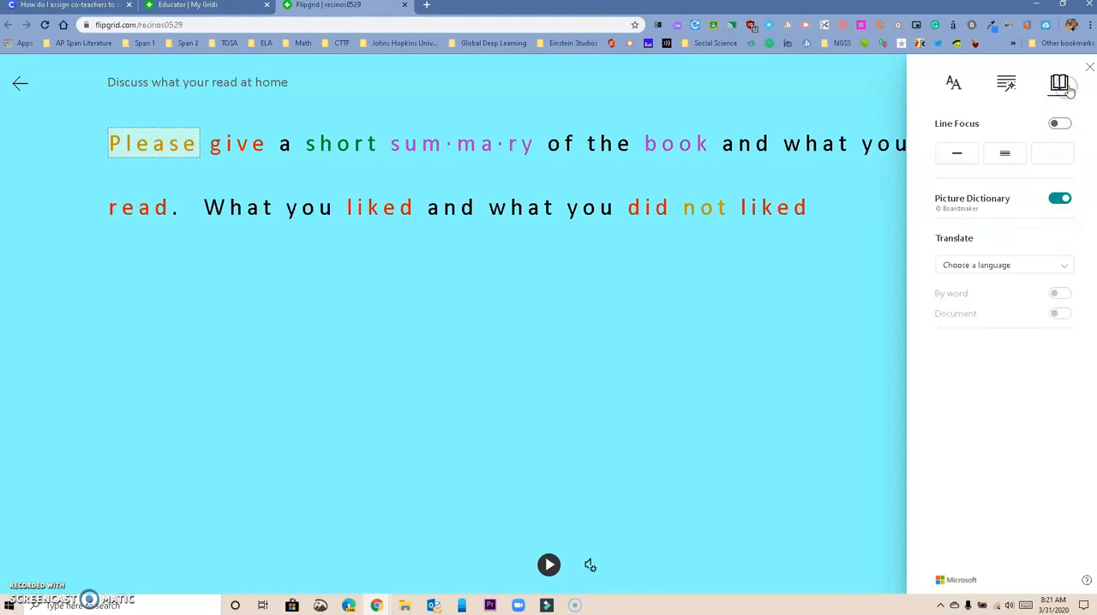
left_click(968, 154)
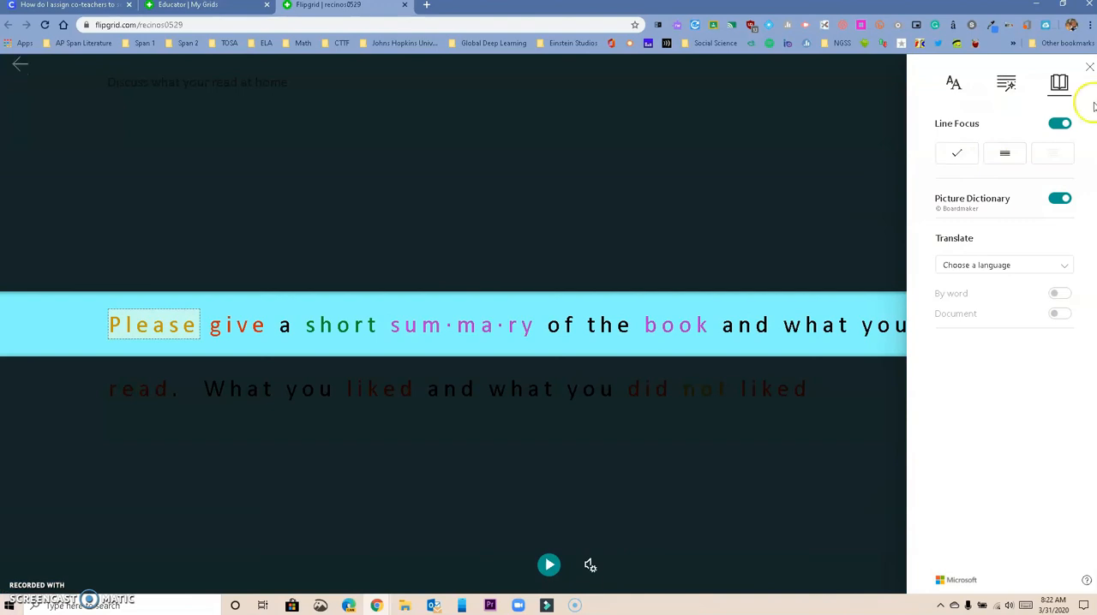
left_click(1058, 124)
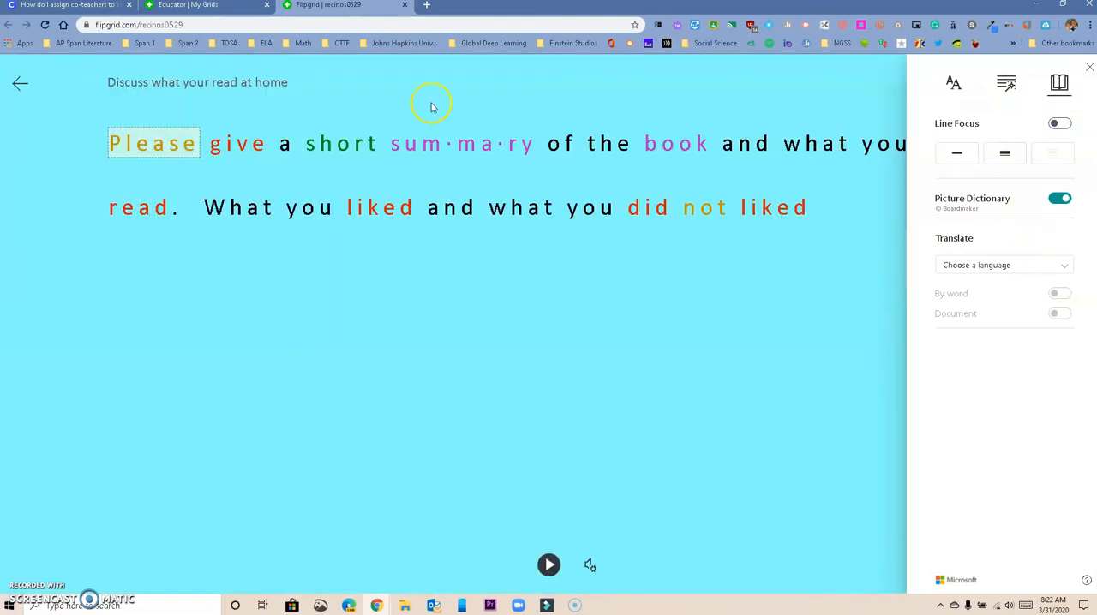
left_click(19, 87)
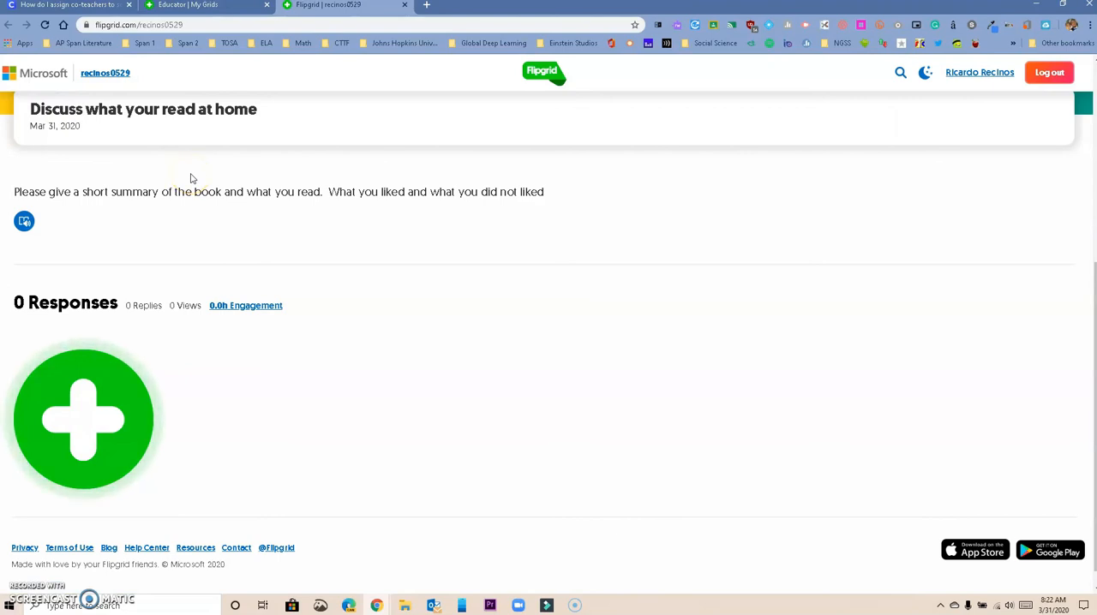
Start a new response to the reading topic and allow the site to use the microphone and camera
scroll(254, 176, "down", 1)
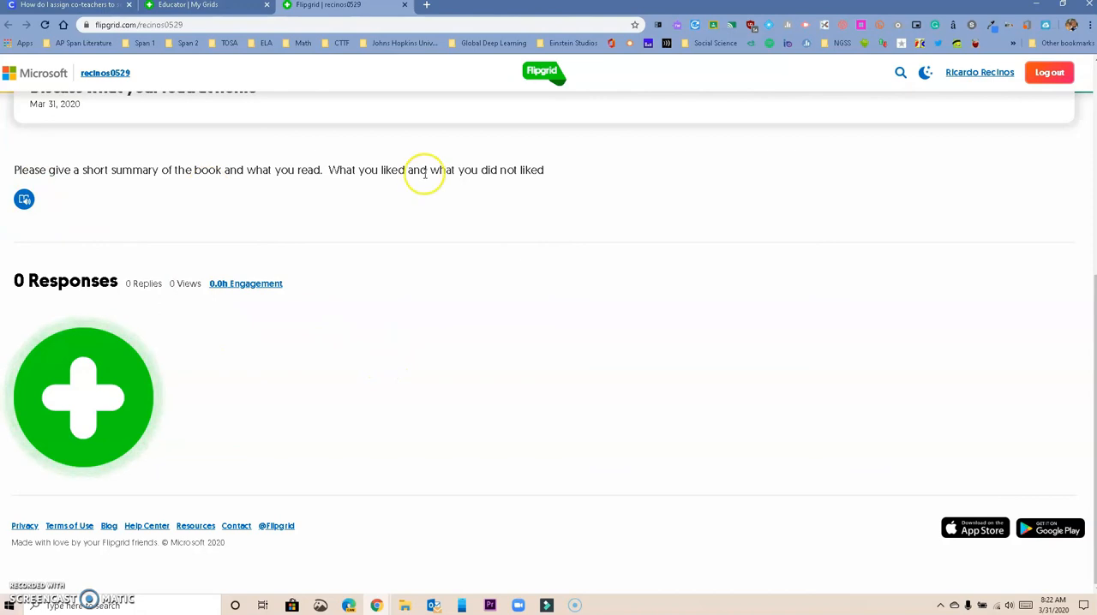
left_click(90, 392)
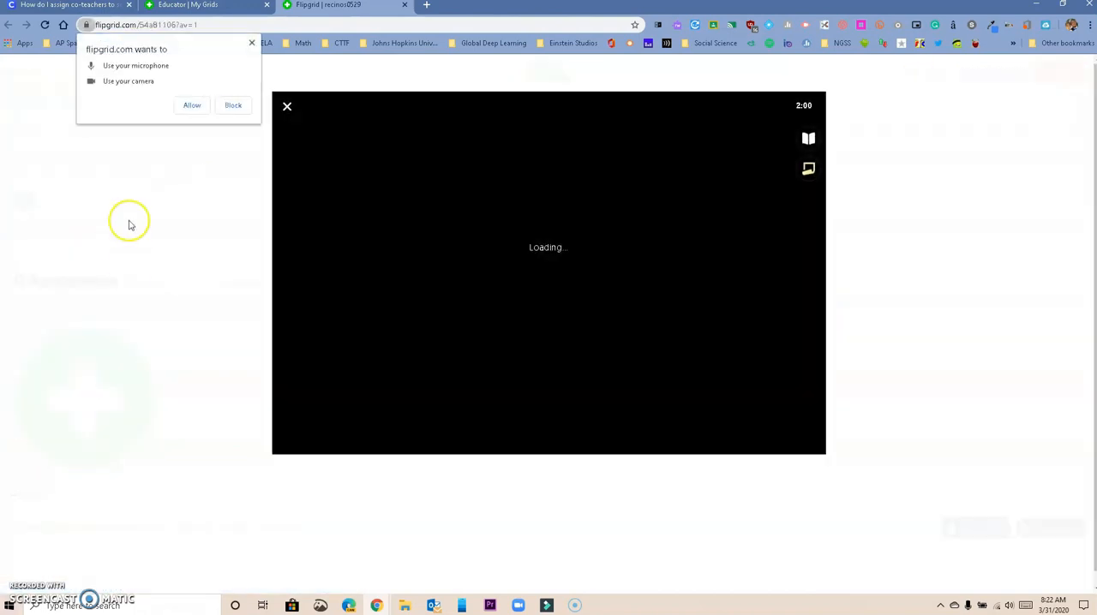
left_click(189, 111)
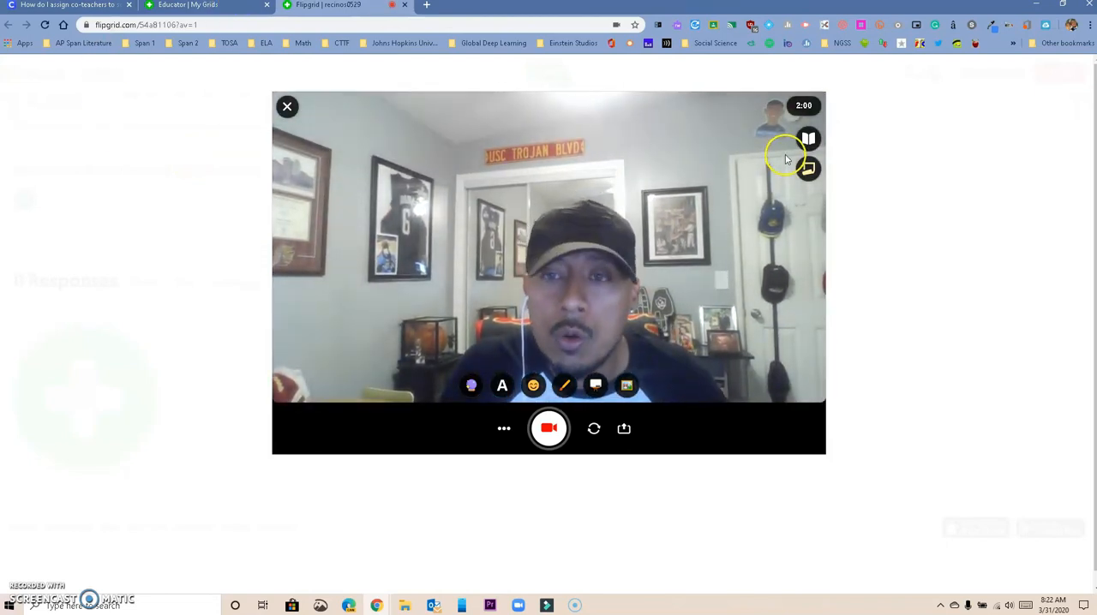
Show the topic prompt in the recorder and add a blank sticky note placed beside the video frame
left_click(808, 140)
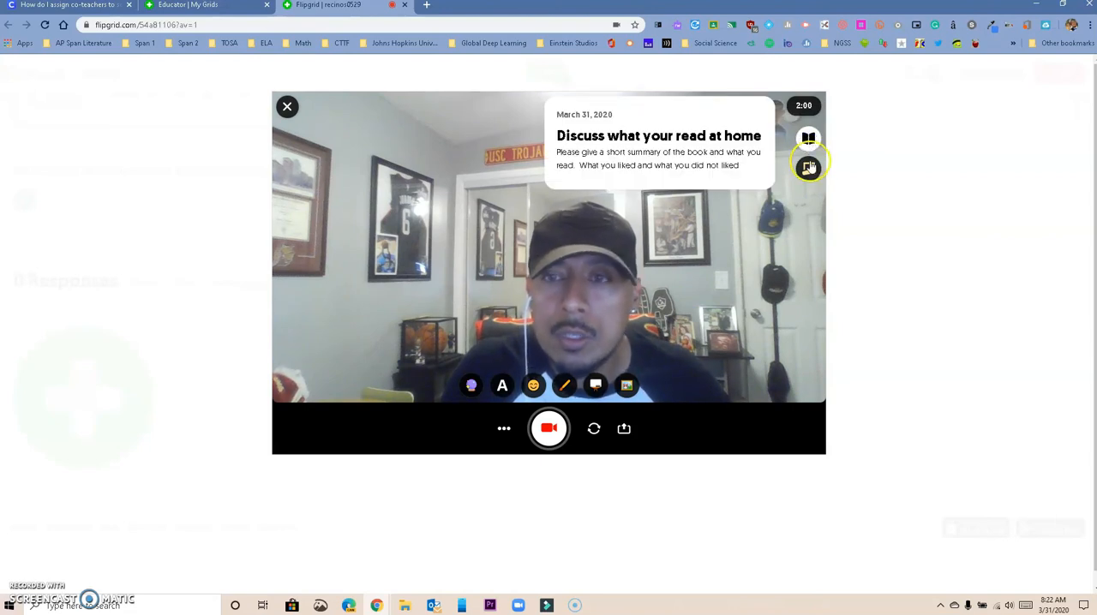
left_click(808, 169)
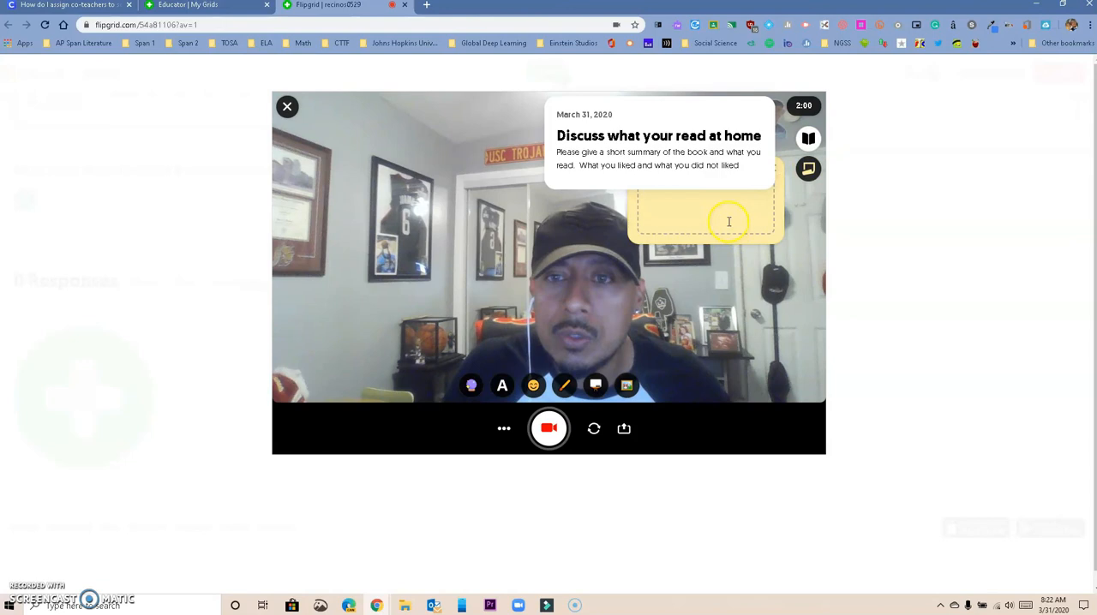
left_click_drag(781, 217, 982, 186)
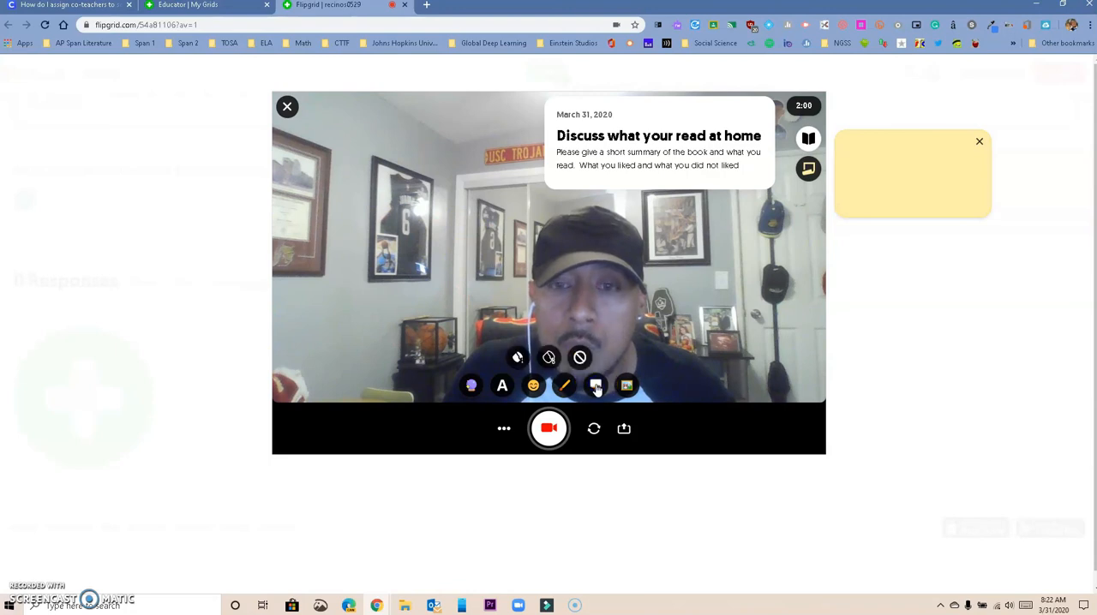
Cover the camera view with the blackboard and handwrite a freehand scribble with "4 + 2x" above it
left_click(548, 358)
mouse_move(409, 237)
left_mouse_down()
mouse_move(583, 269)
mouse_move(582, 279)
left_mouse_up()
left_click_drag(541, 190, 542, 199)
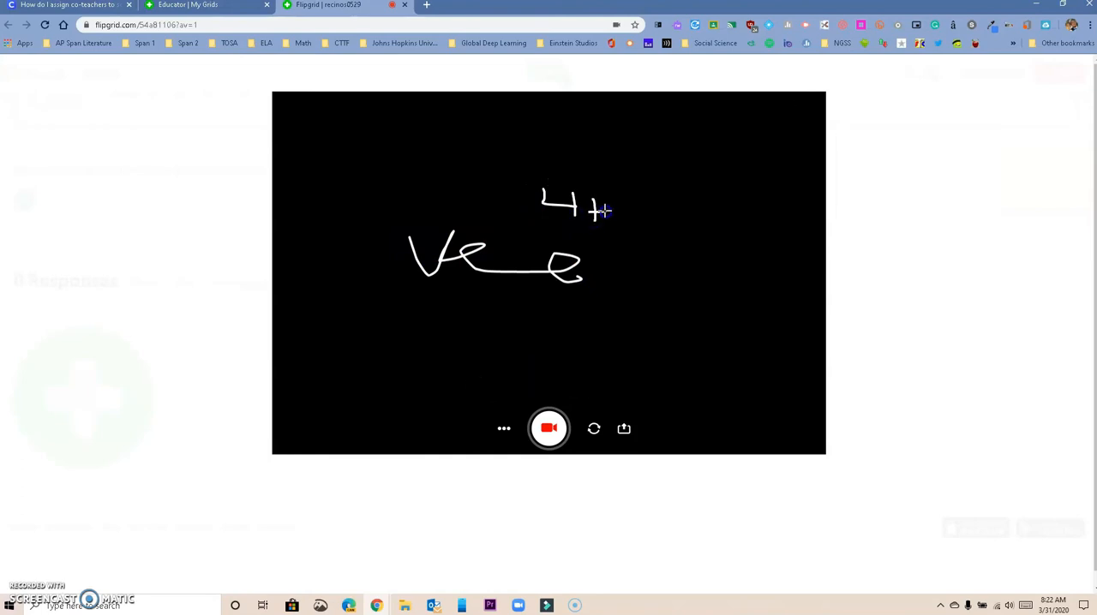
mouse_move(636, 203)
left_mouse_down()
mouse_move(709, 221)
mouse_move(701, 206)
mouse_move(685, 225)
left_mouse_up()
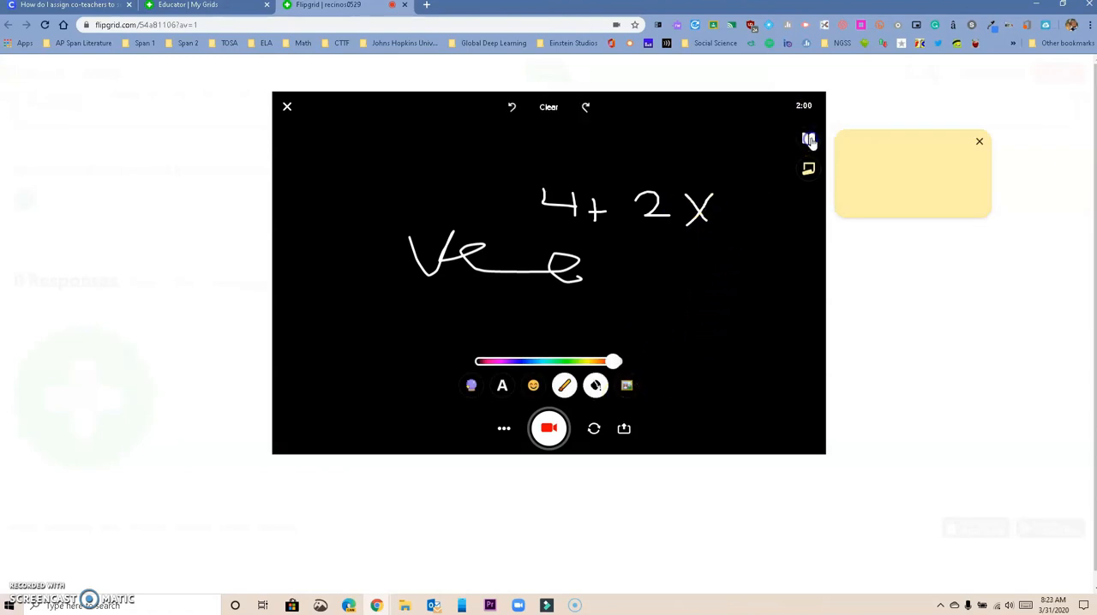
Remove the handwriting and the blackboard from the camera view, and close the response recorder
left_click(551, 108)
left_click(596, 395)
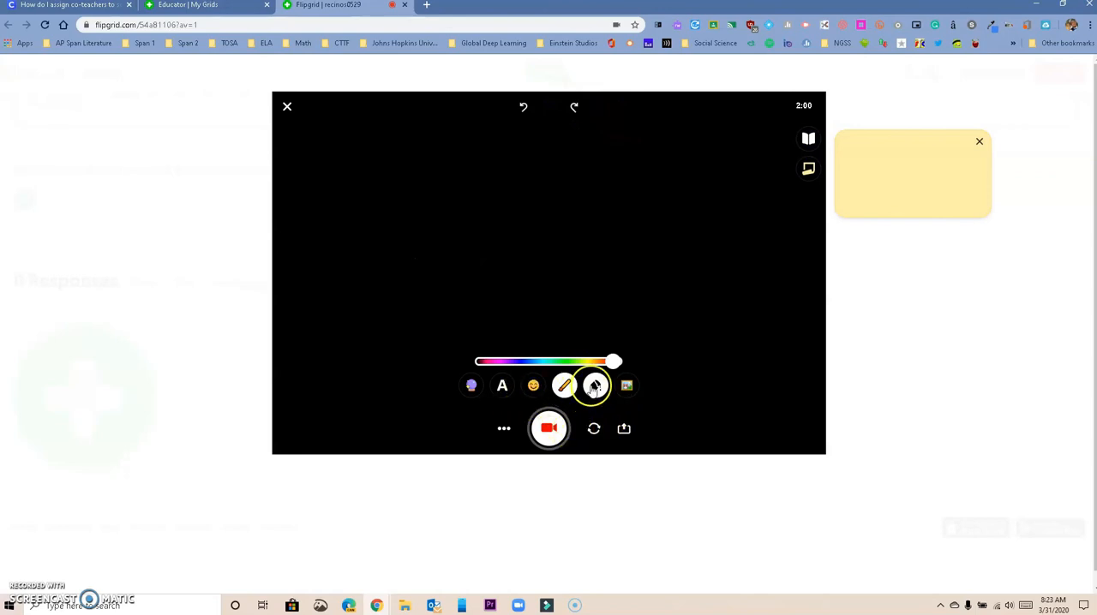
left_click(580, 359)
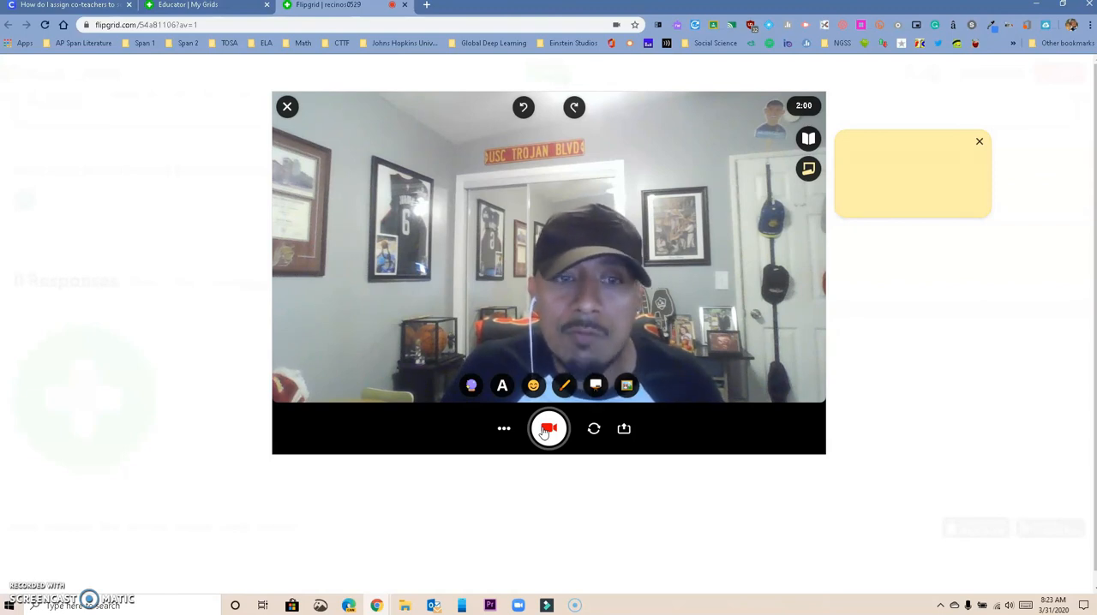
left_click(287, 106)
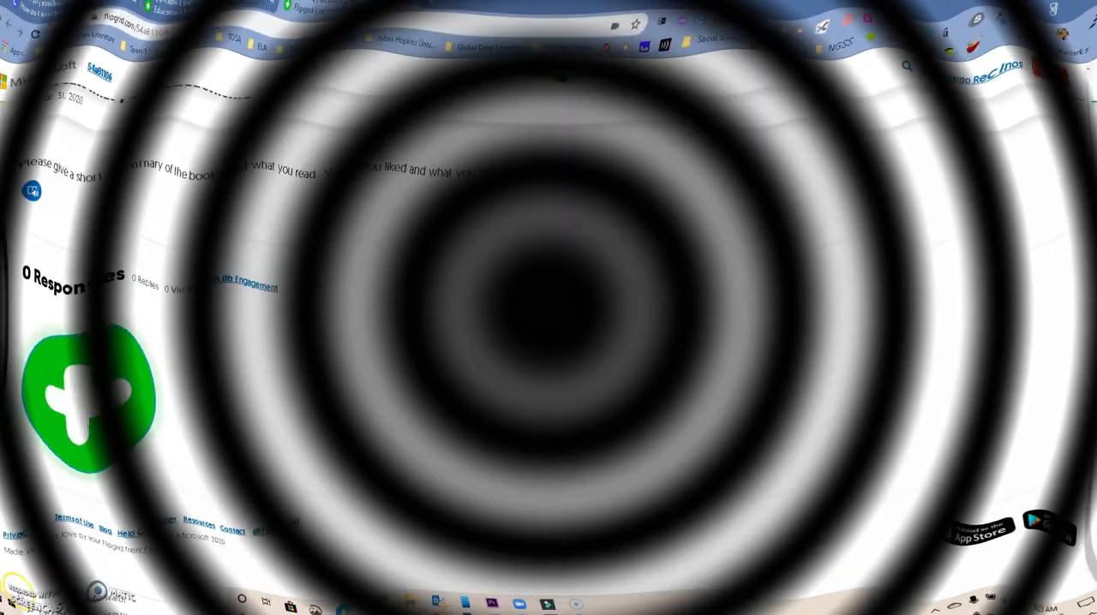